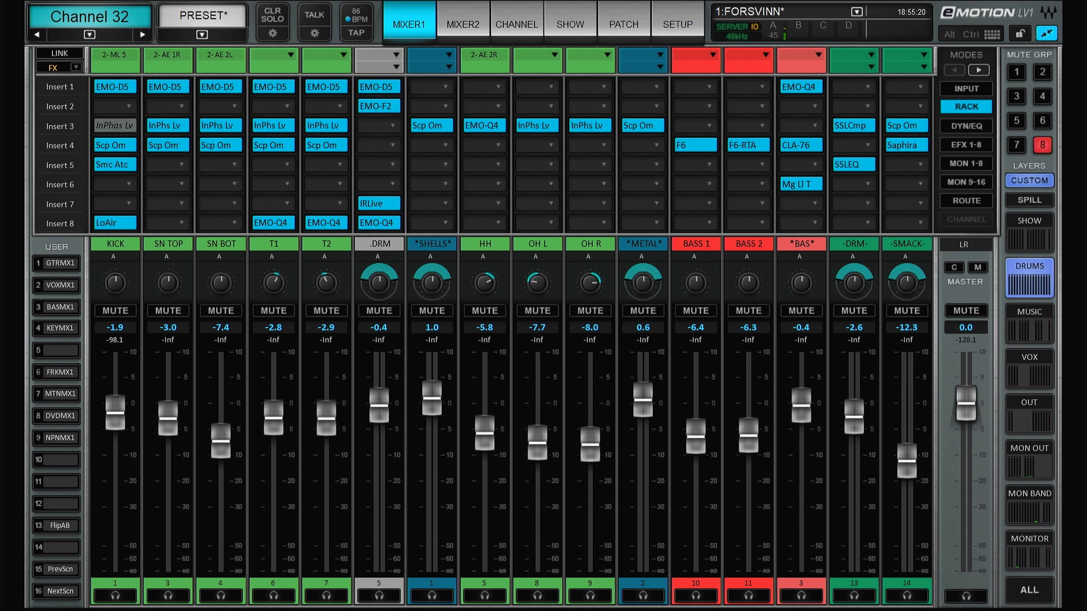
- Go through the drum strips by selecting .DRM, *SHELLS*, HH and *METAL* in turn
left_click(379, 484)
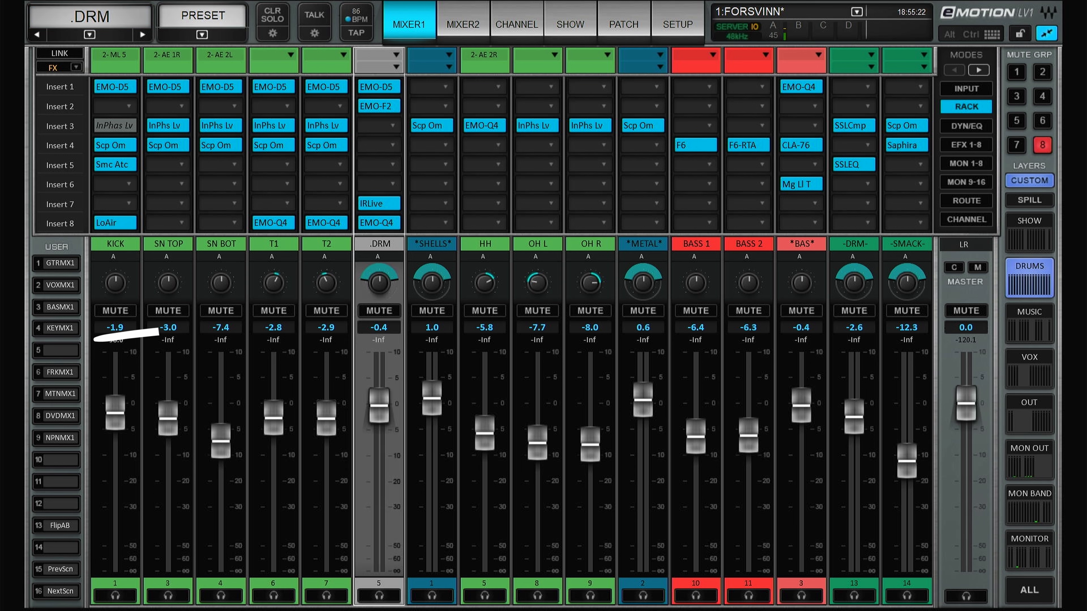
left_click(431, 485)
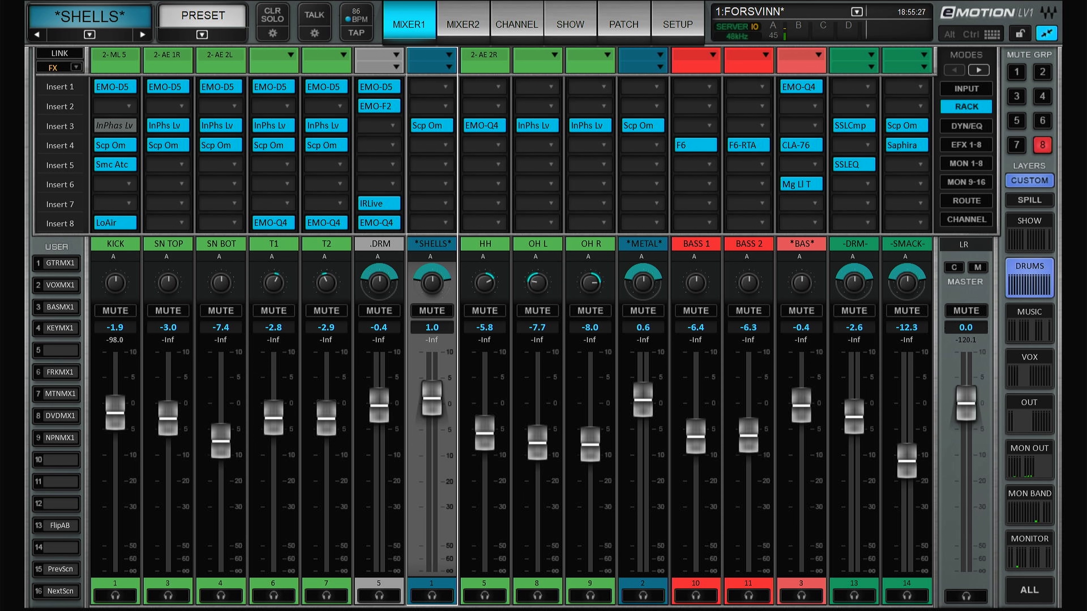
left_click(484, 484)
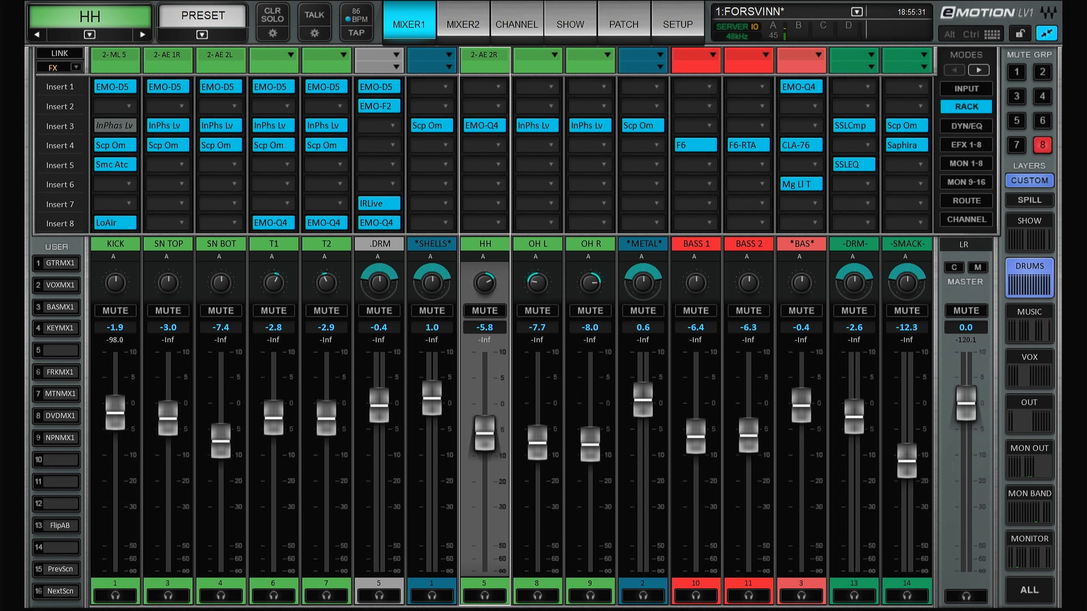
left_click(643, 485)
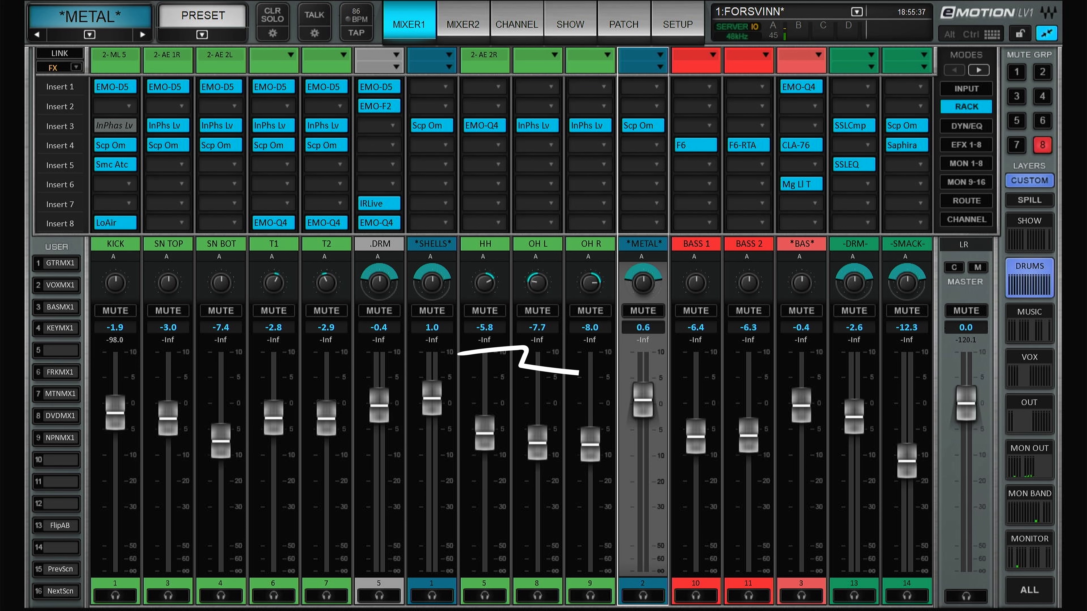
- Trace the bass routing by selecting the BASS 1 and BASS 2 channels and their *BAS* group
left_click(695, 484)
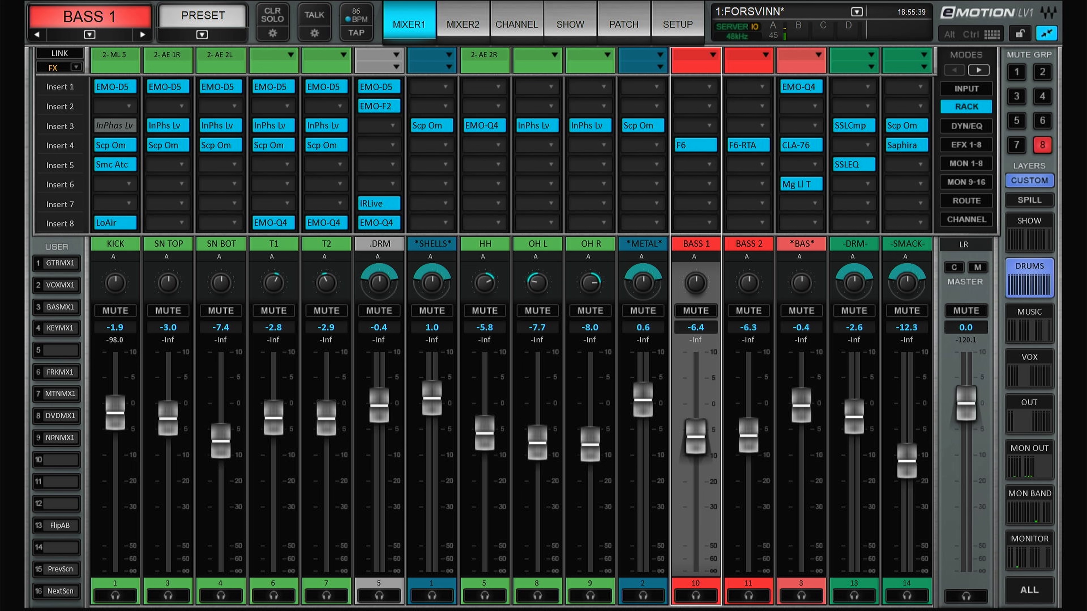
left_click(748, 484)
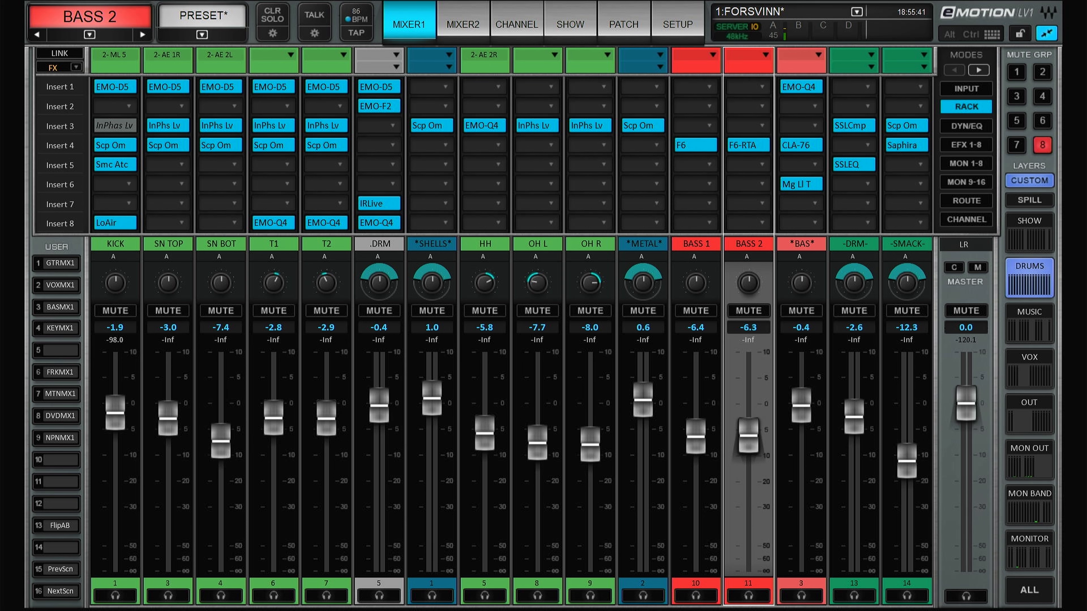
left_click(695, 484)
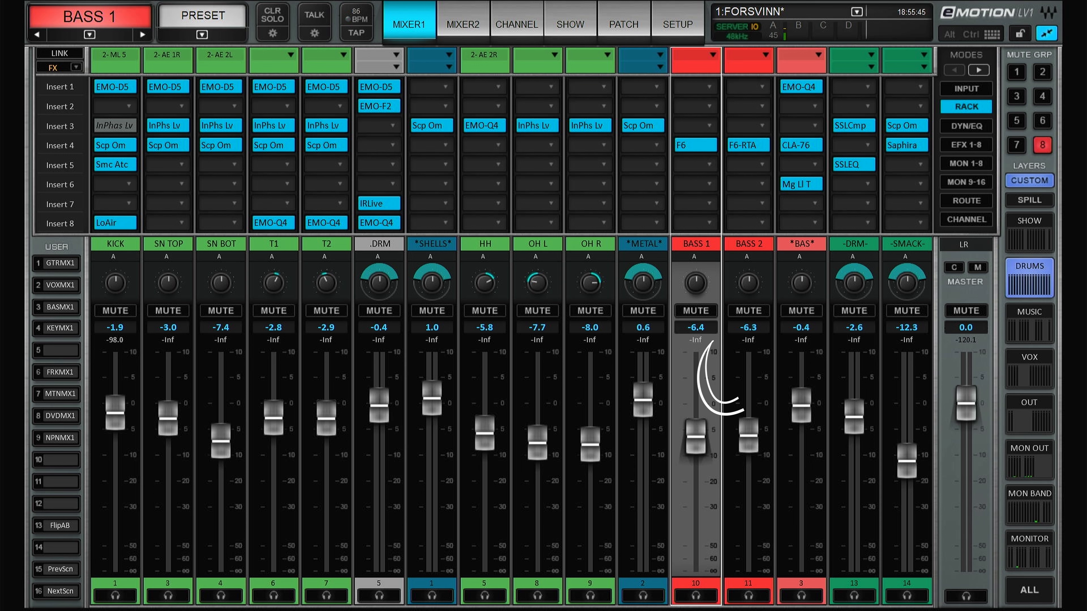
left_click(804, 481)
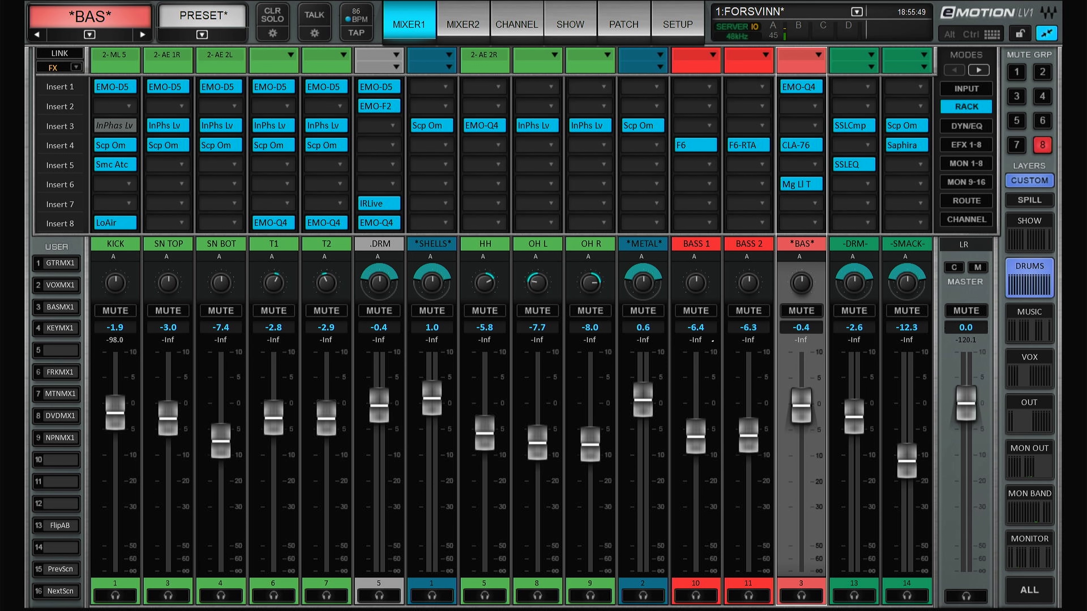
- Review the *SHELLS*, *METAL* and *BAS* groups in turn as the rhythm section's subgroups
left_click(434, 493)
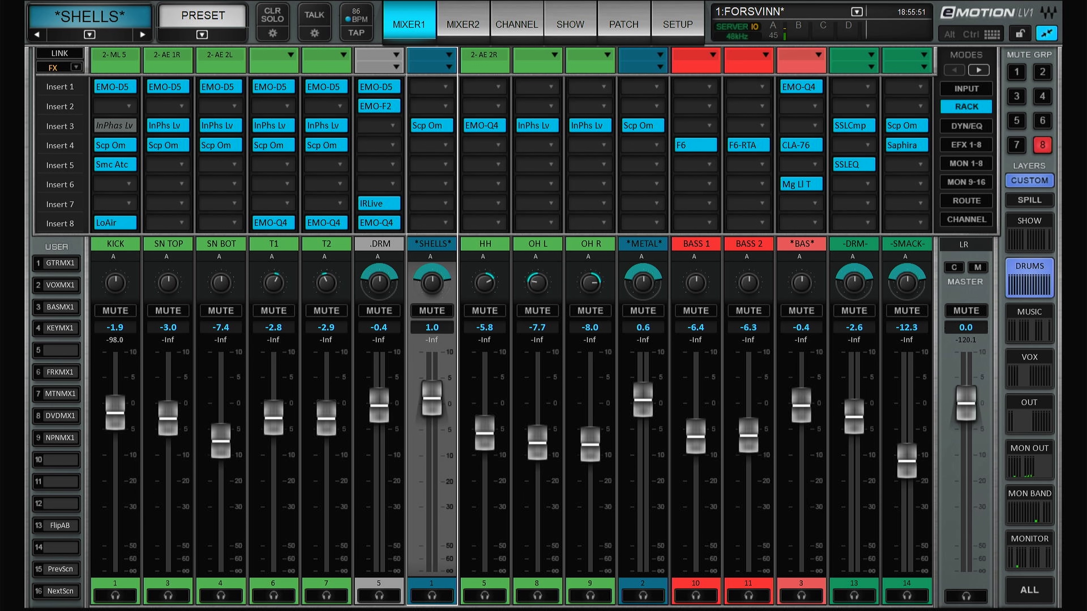
left_click(656, 481)
left_click(804, 482)
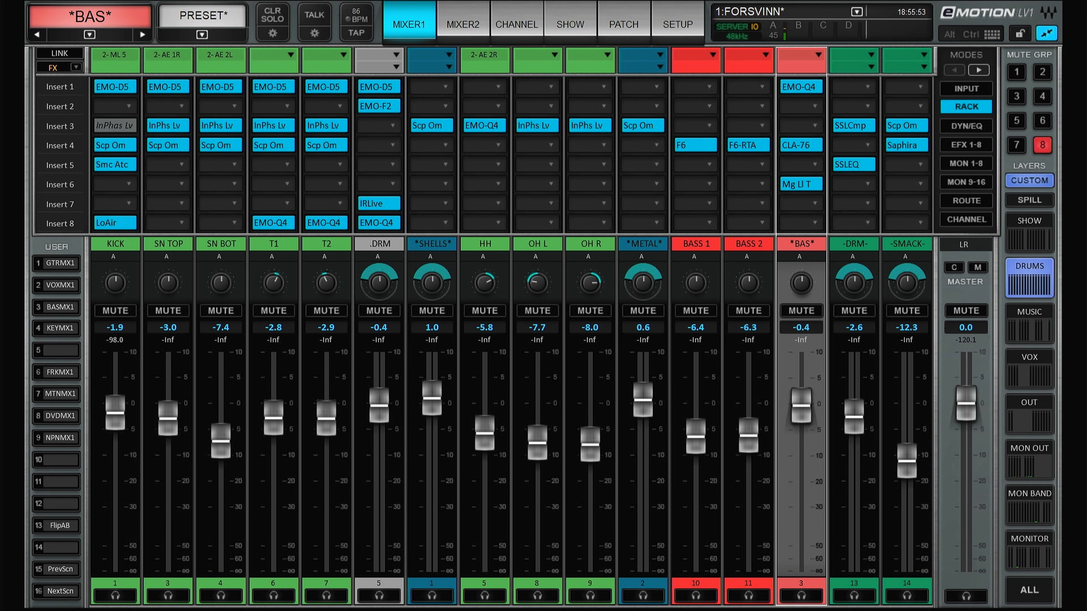
- Select the -DRM- and -SMACK- strips in turn and raise the -SMACK- fader to -11.7
left_click(865, 483)
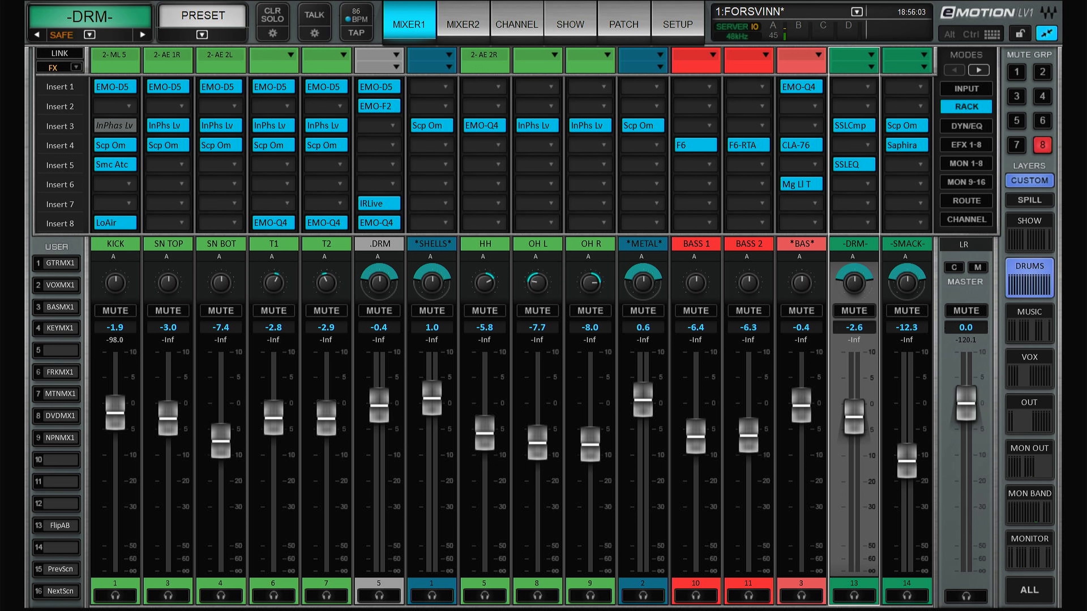
left_click(913, 520)
left_click_drag(906, 461, 906, 458)
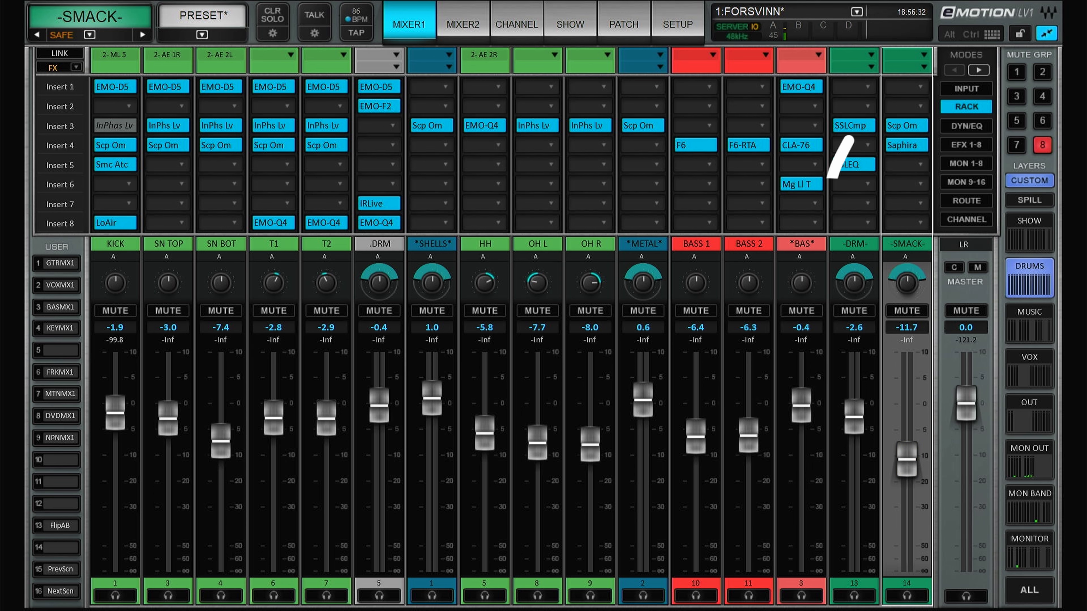
- Show the MUSIC layer and examine the GTR L1 and GTR L2 channels with their *GTR L* group
left_click(1029, 321)
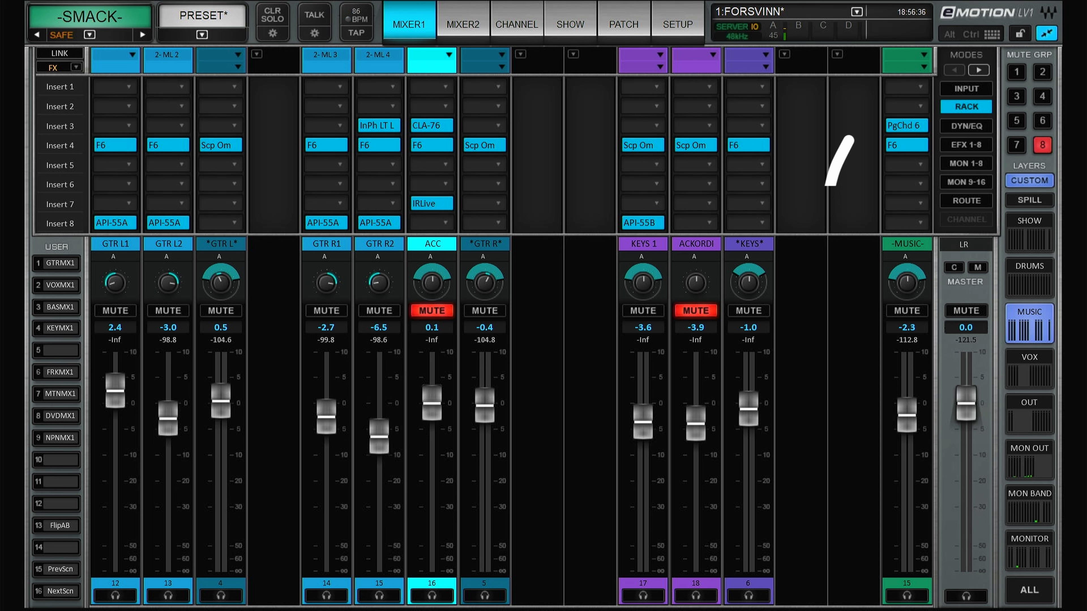
left_click(115, 244)
left_click(169, 244)
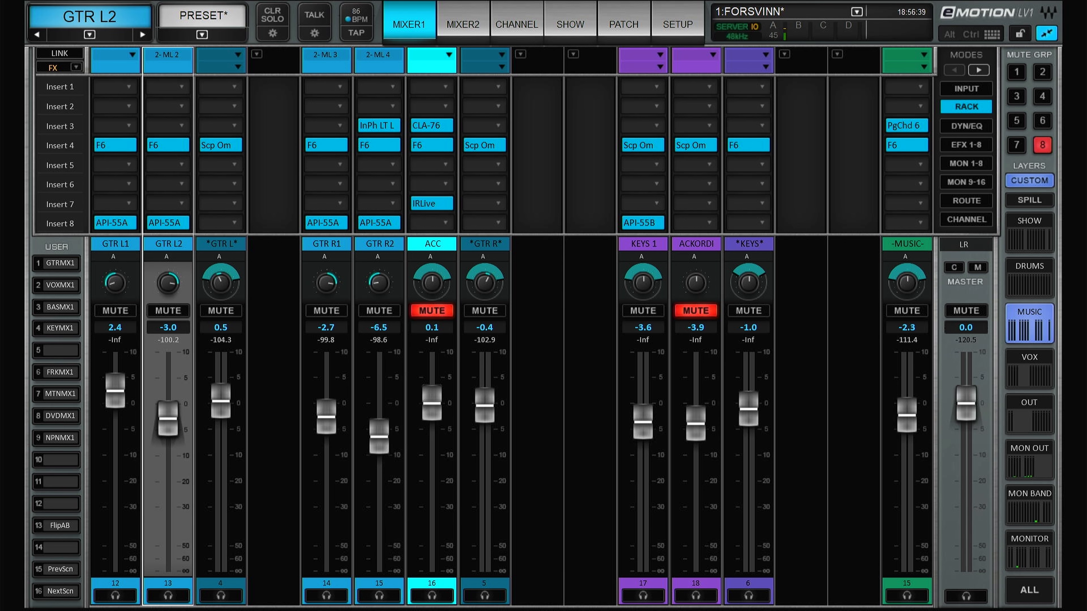
left_click(117, 465)
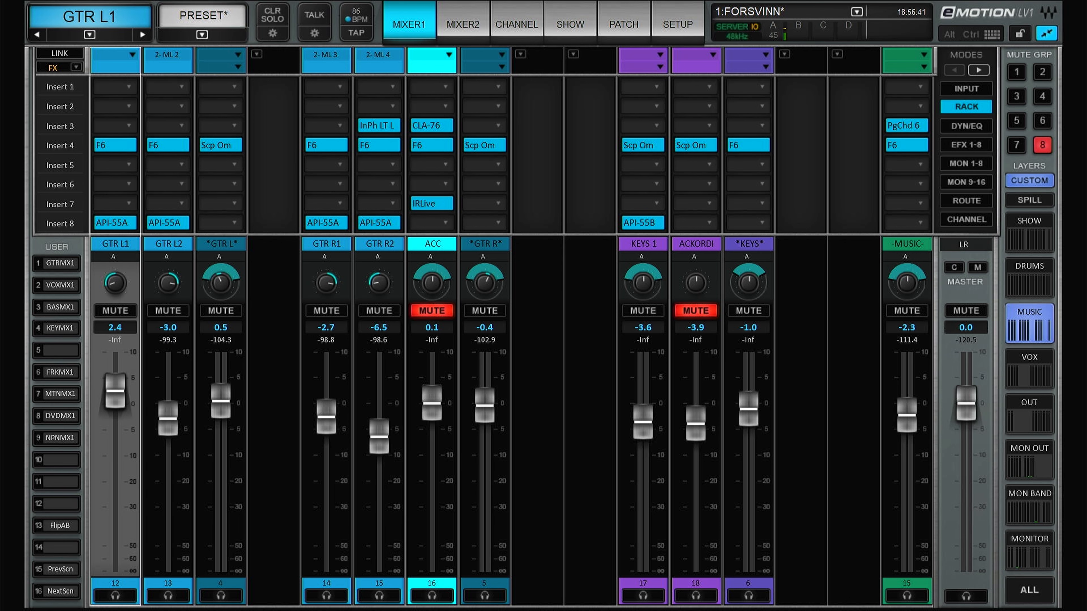
left_click(158, 467)
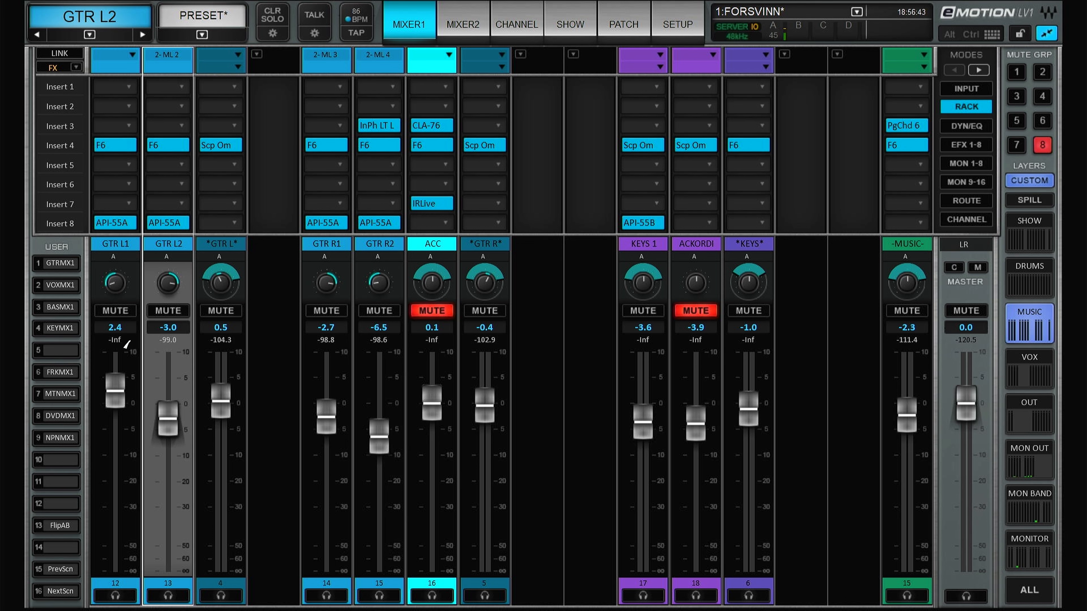
left_click(219, 455)
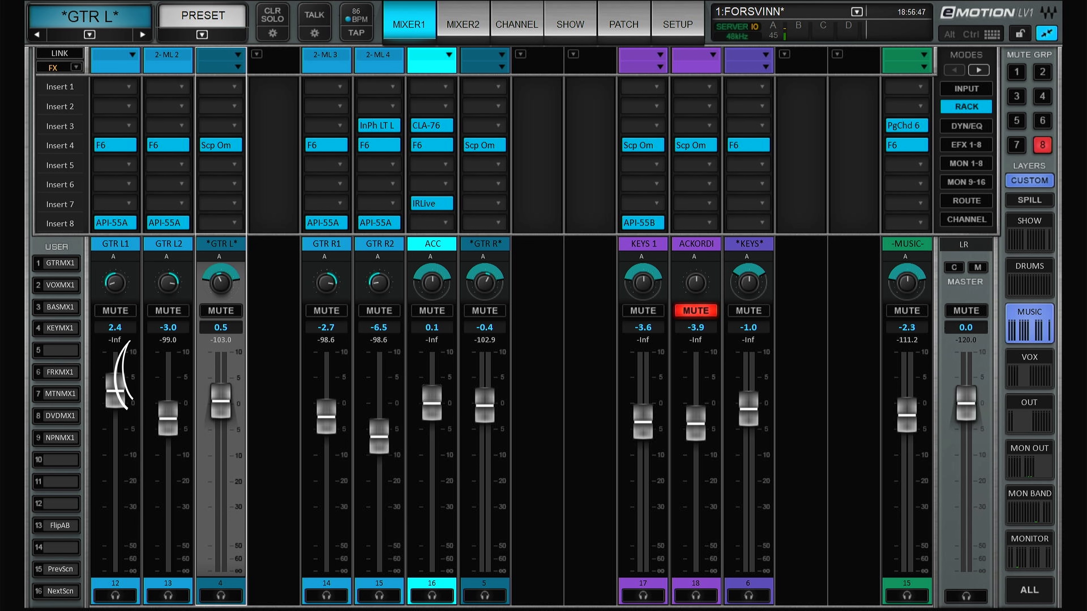
- Examine the second guitar's GTR R1 and GTR R2 channels, the ACC channel and the *GTR R* group
left_click(326, 455)
left_click(378, 455)
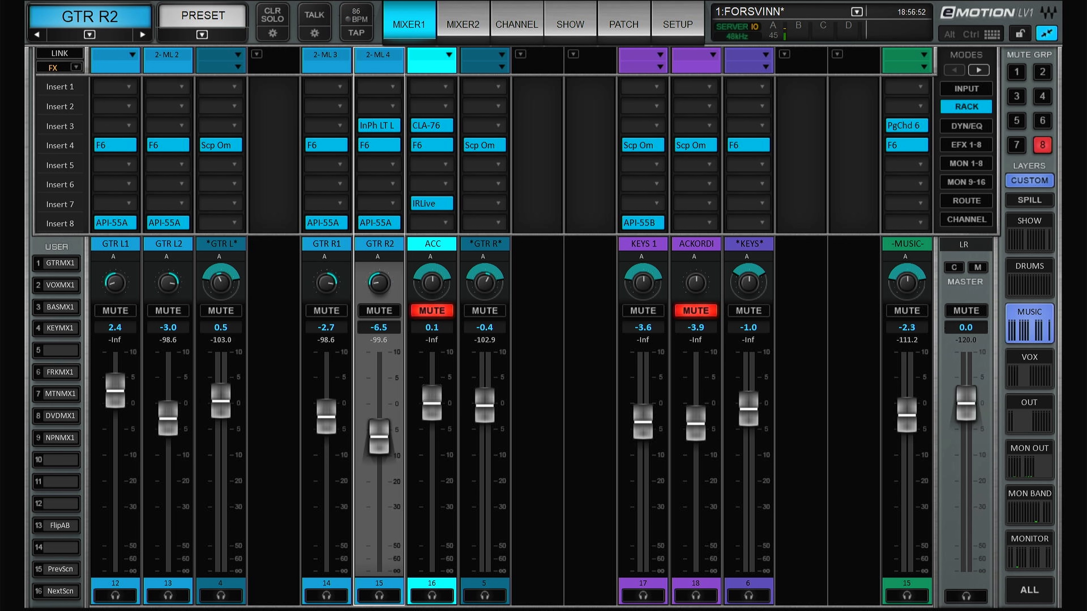
left_click(488, 481)
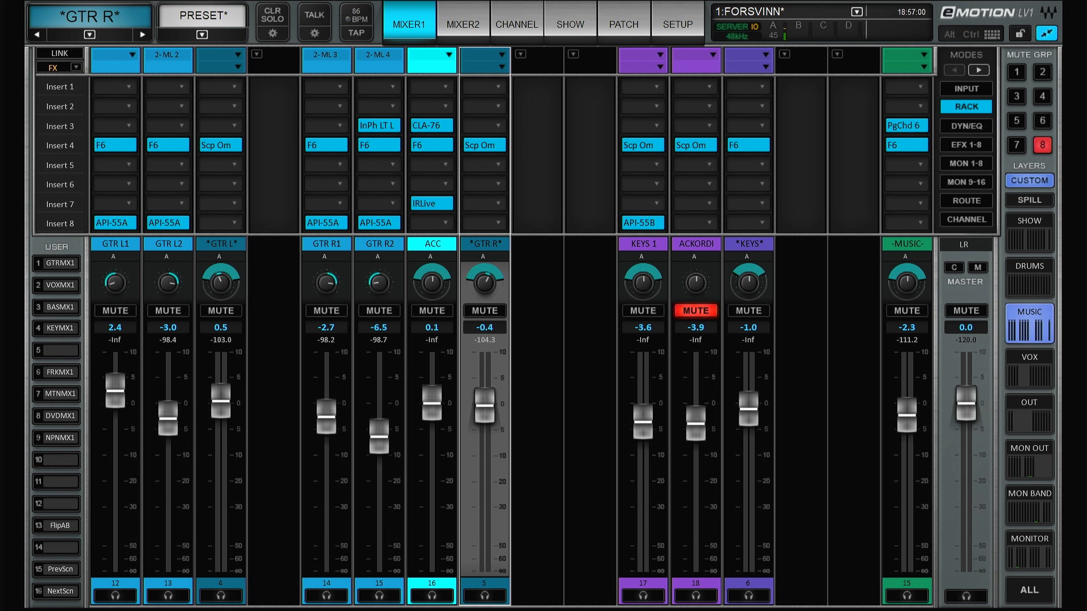
left_click(432, 244)
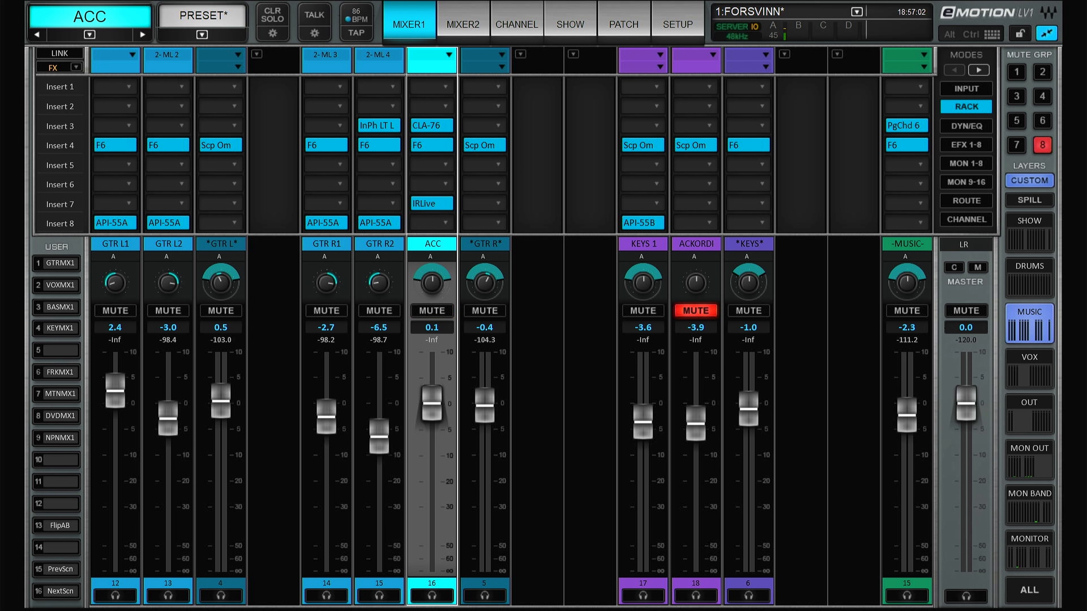
left_click(476, 451)
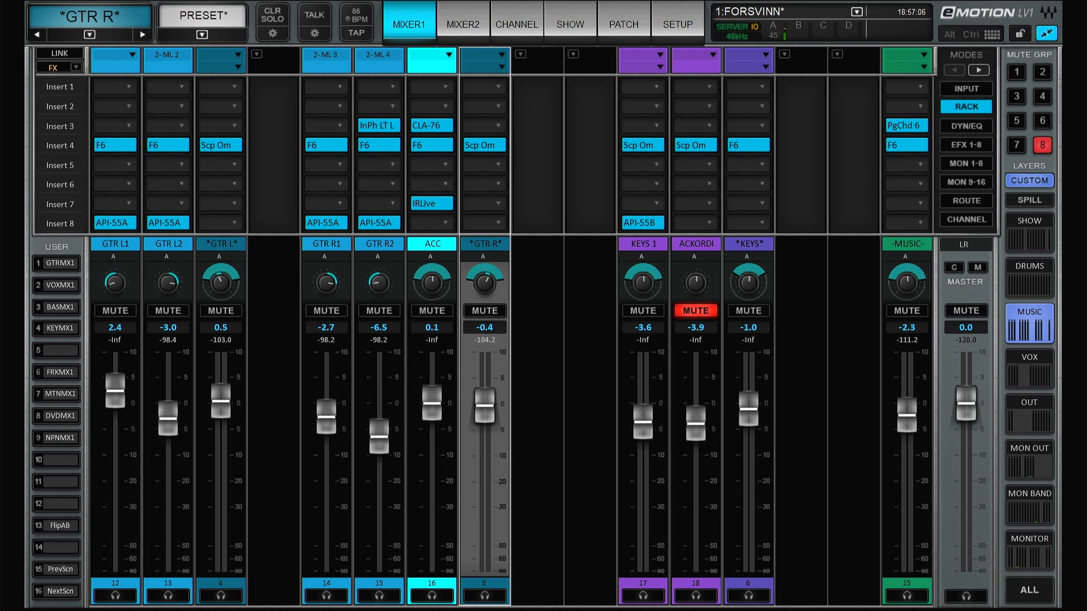
left_click(368, 509)
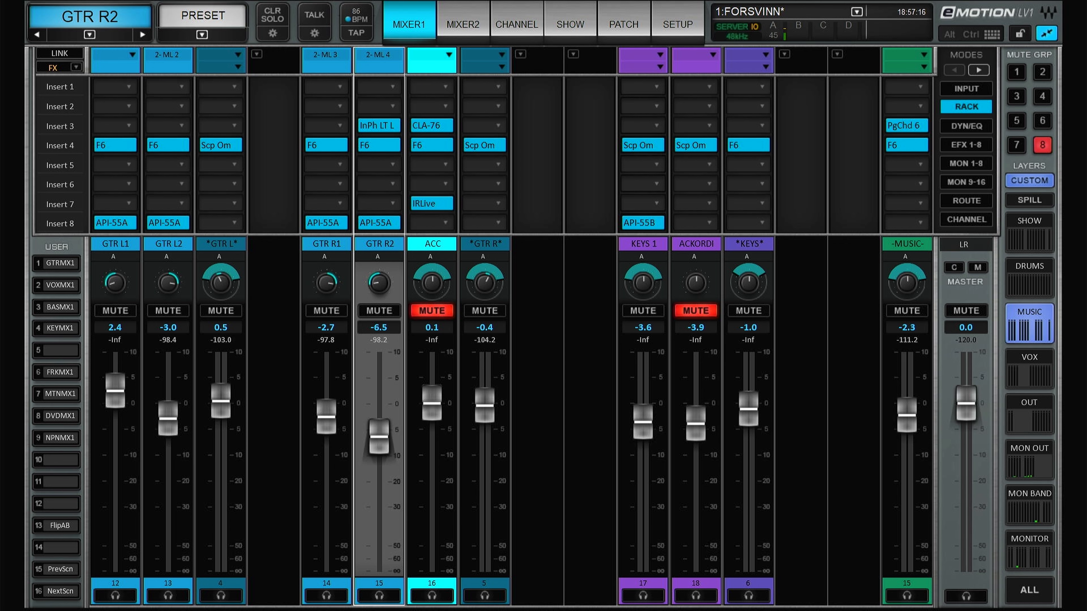
- Trace the keyboard routing by selecting KEYS 1, ACKORDI and their *KEYS* group
left_click(642, 497)
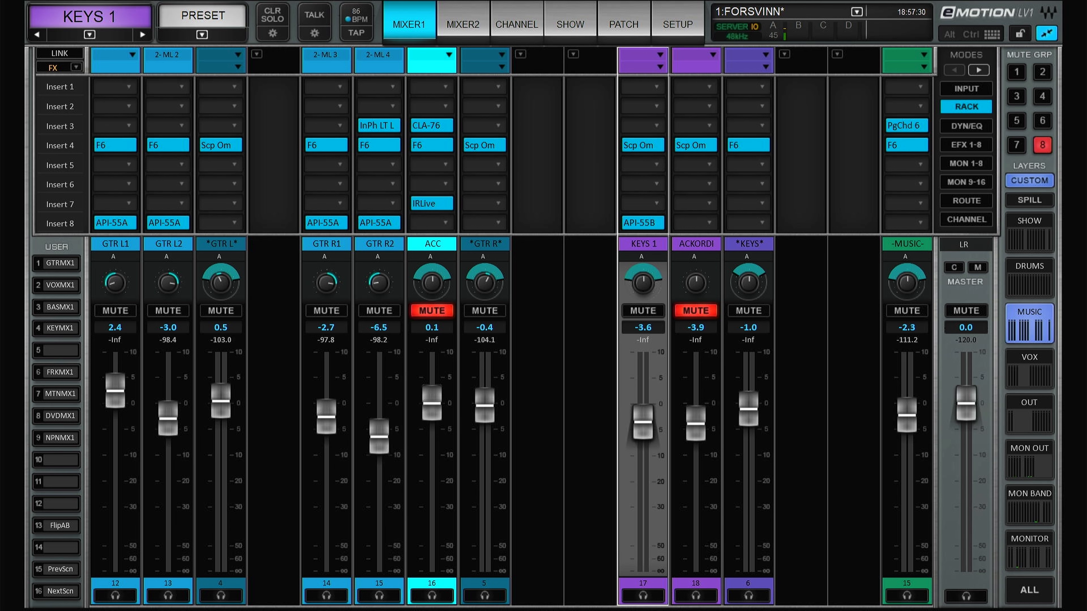
left_click(698, 493)
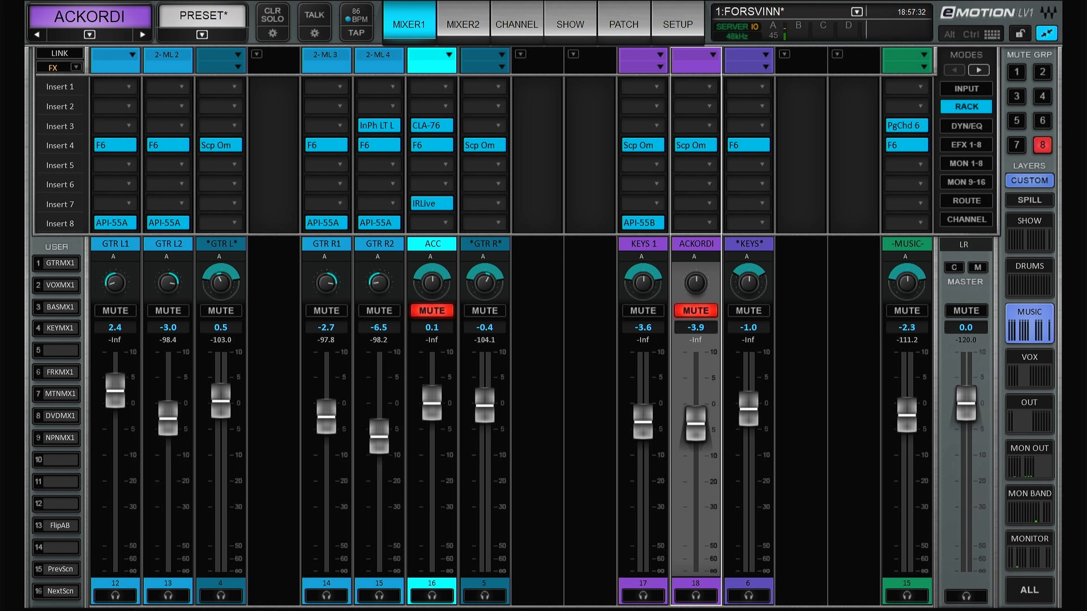
left_click(761, 486)
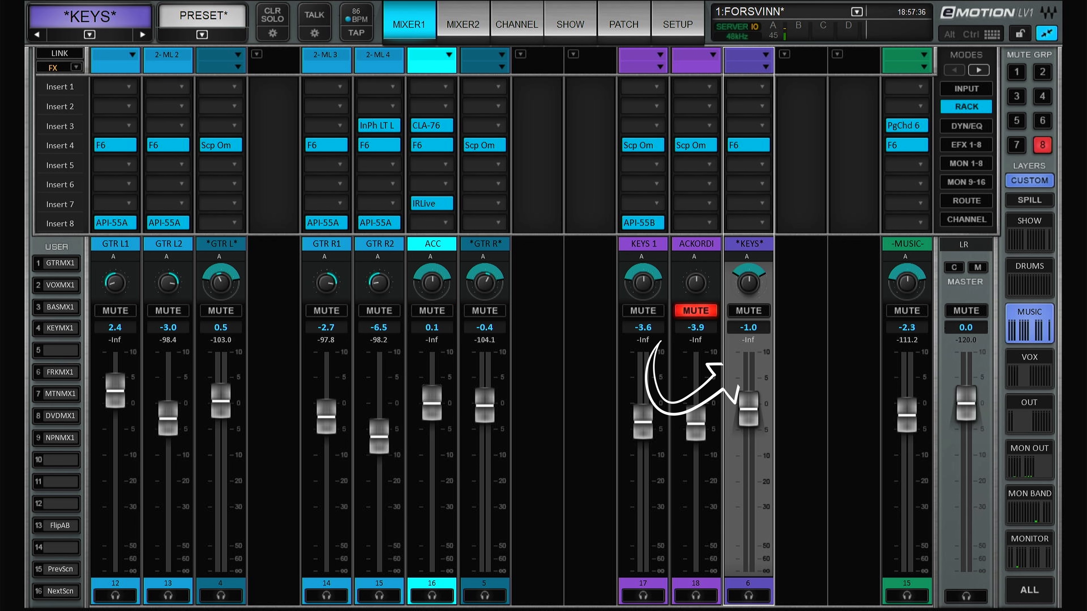
- Trace the *GTR L*, *GTR R* and *KEYS* groups into the -MUSIC- strip by selecting each in turn
left_click(227, 483)
left_click(489, 482)
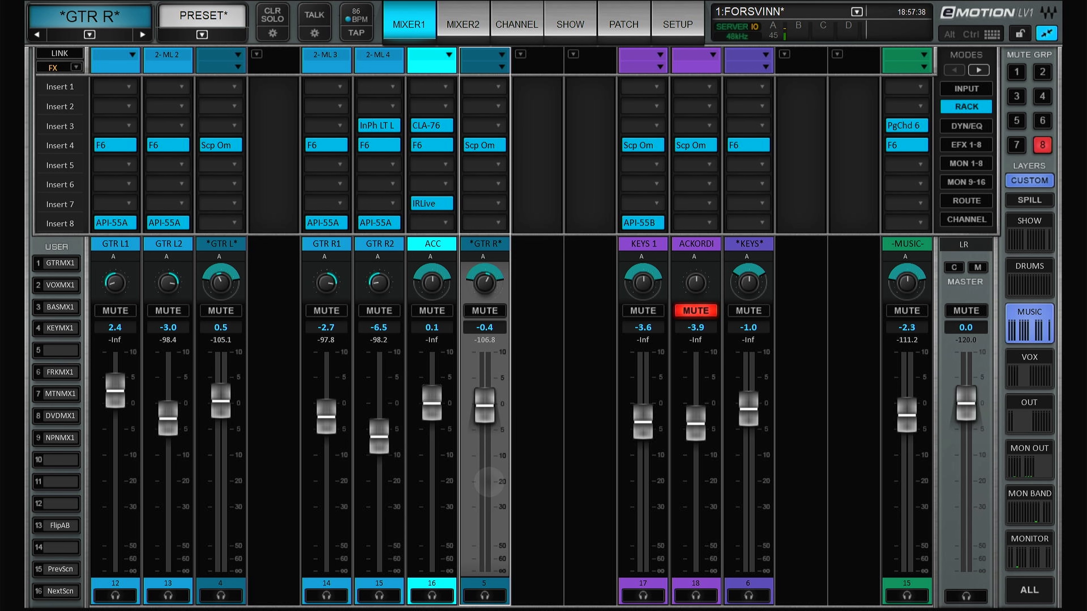
left_click(754, 484)
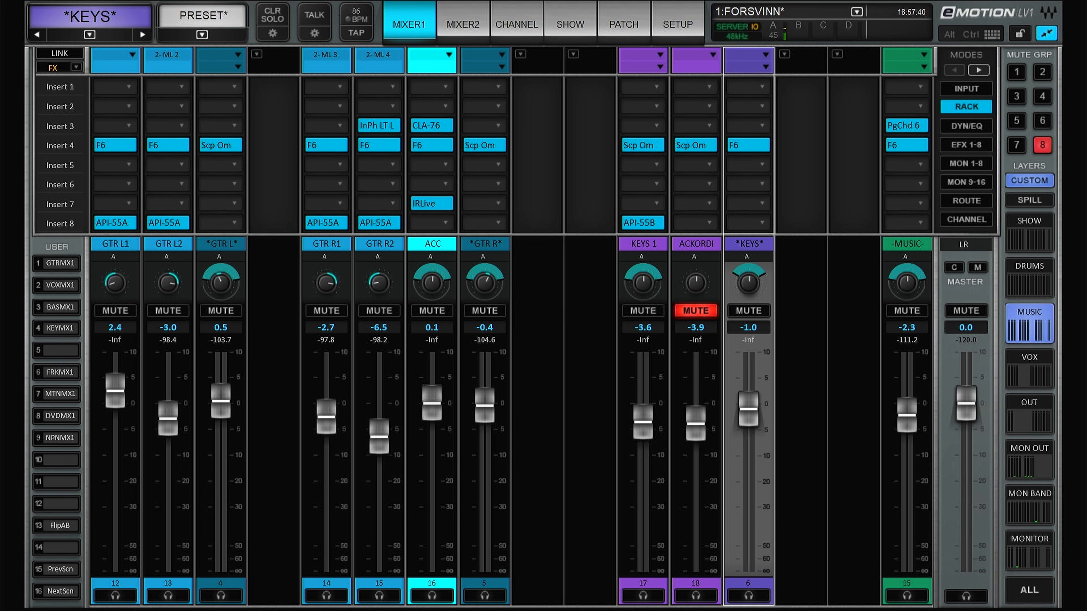
left_click(912, 483)
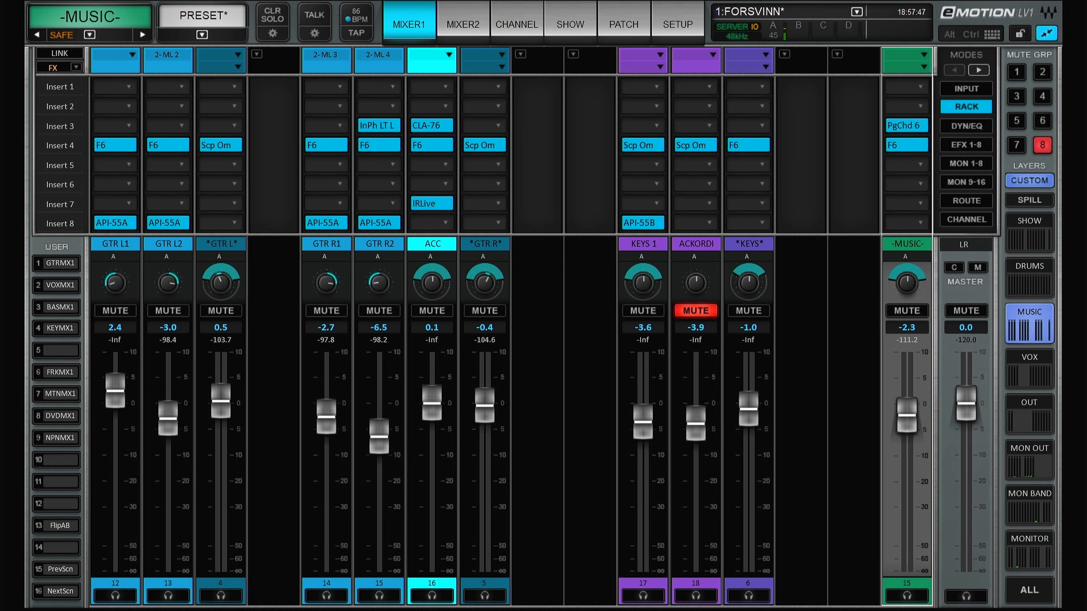
- Show the VOX layer and examine the three orange backing vocal channels with their *BGV* group
left_click(1029, 368)
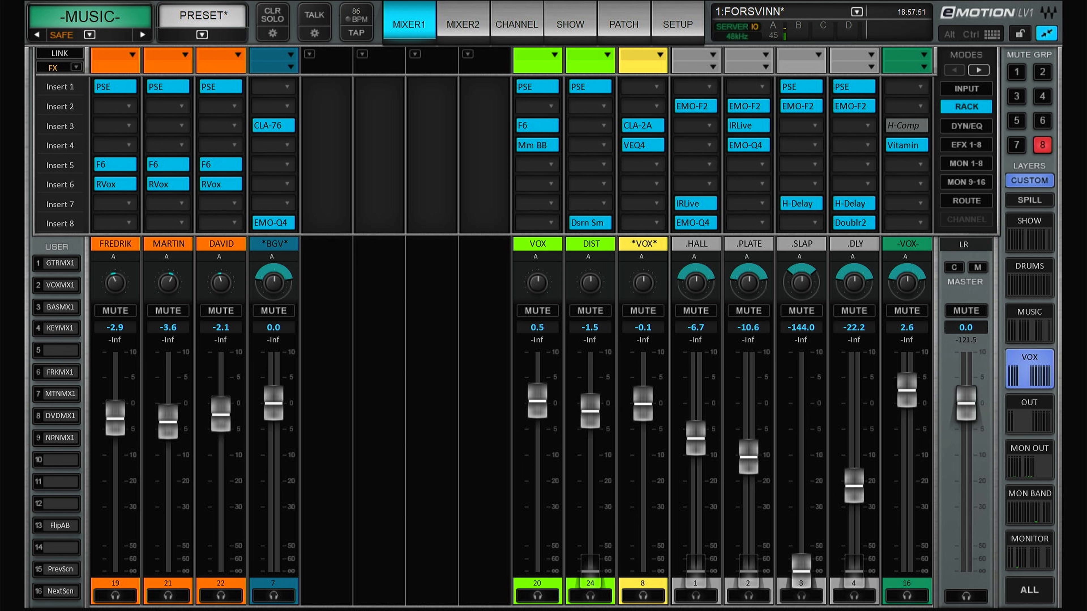
left_click(108, 538)
left_click(172, 509)
left_click(222, 501)
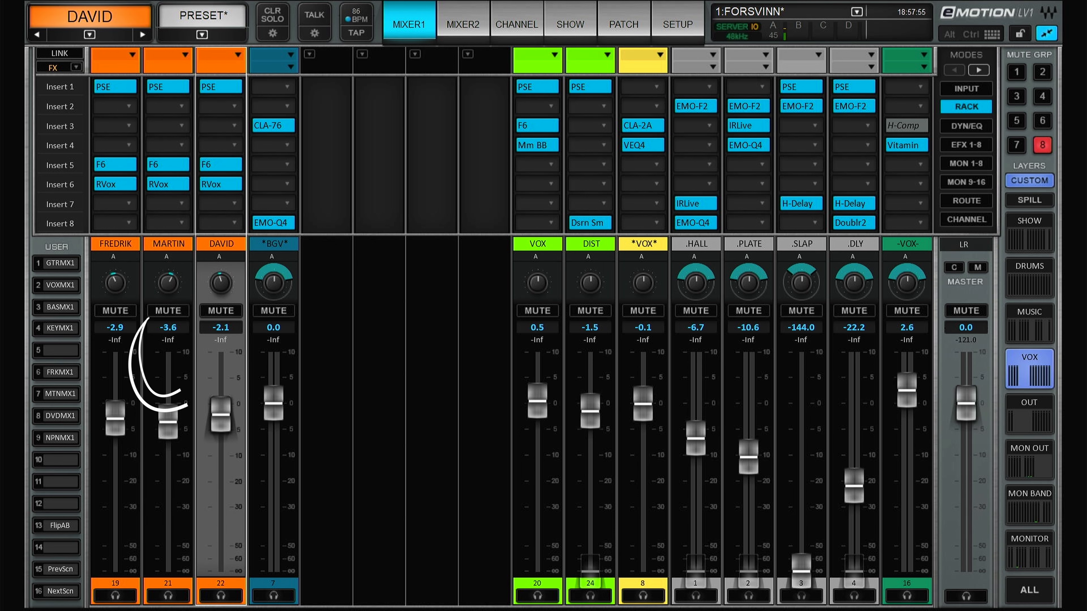
left_click(274, 497)
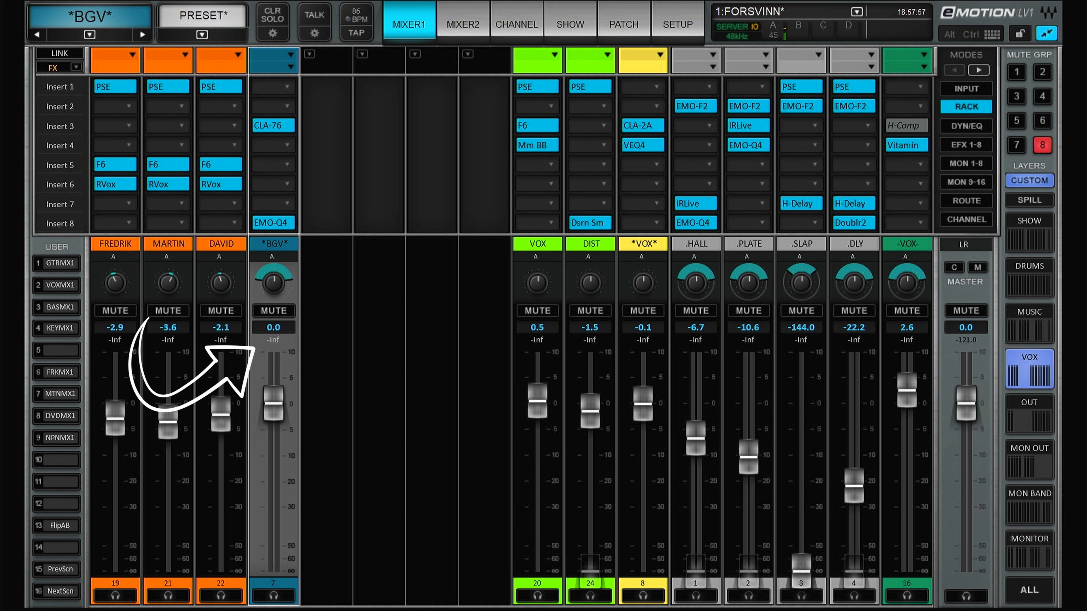
- Trace the lead vocal routing by selecting the VOX and DIST channels and their *VOX* group
left_click(538, 497)
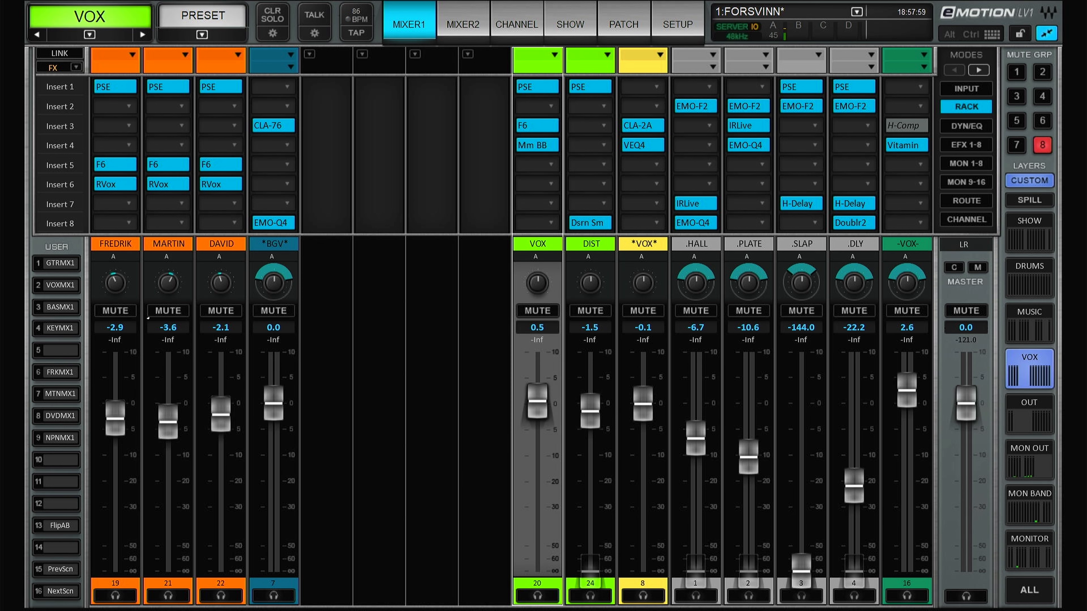
left_click(590, 496)
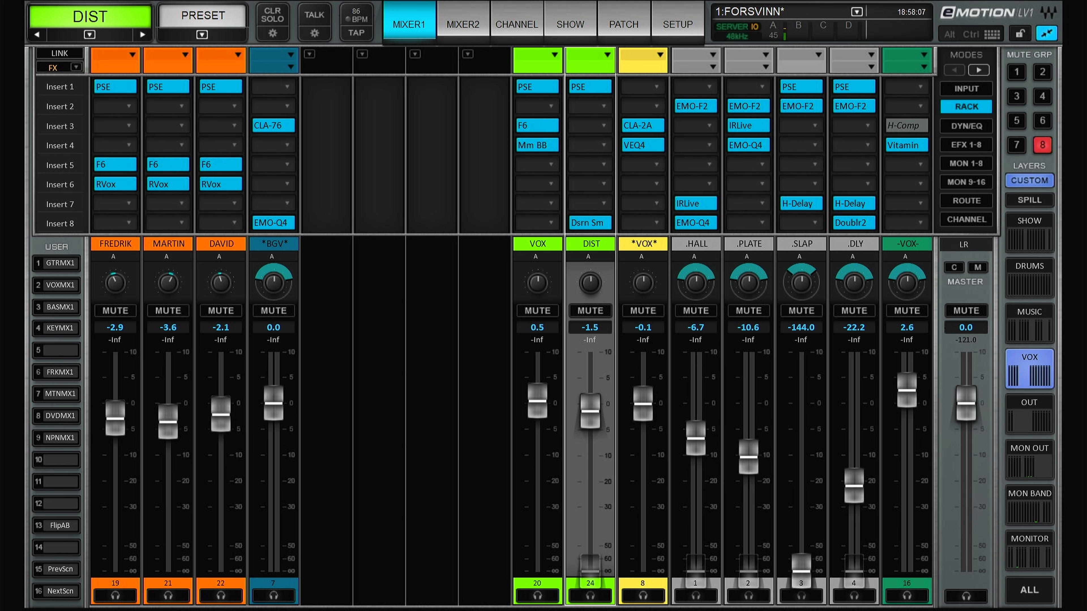
left_click(538, 481)
left_click(590, 244)
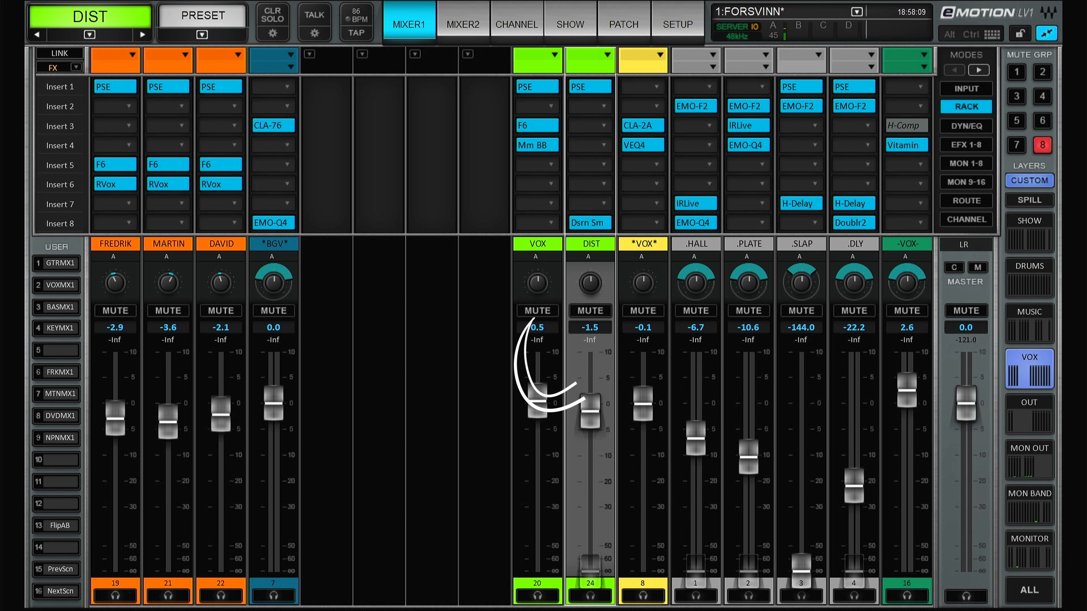
left_click(643, 244)
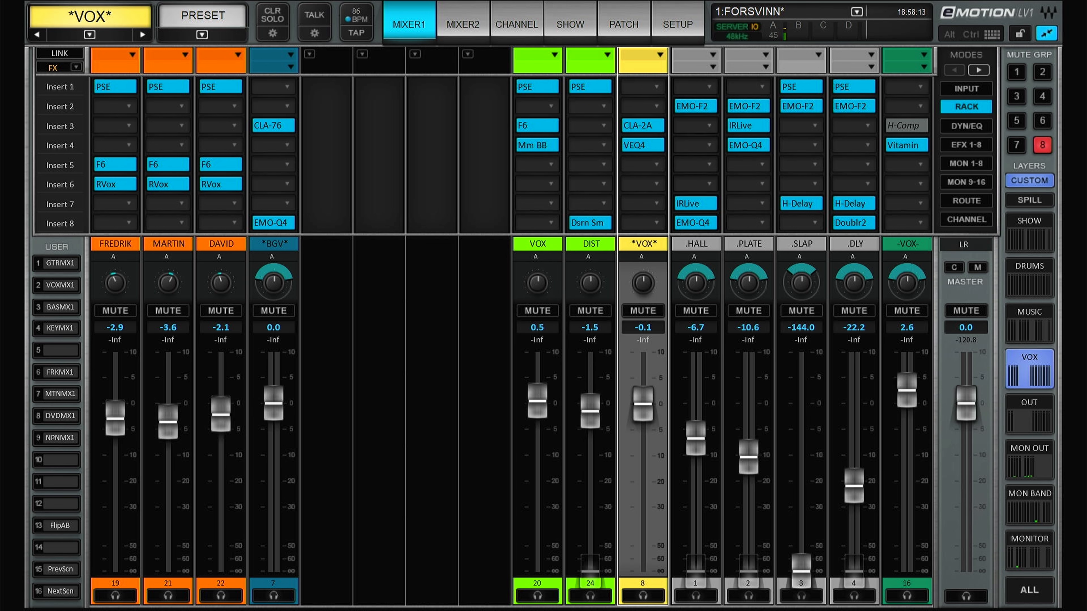
- Examine the vocal effect returns and submix by selecting the .HALL, .PLATE, .SLAP, .DLY and -VOX- strips
left_click(696, 244)
left_click(753, 381)
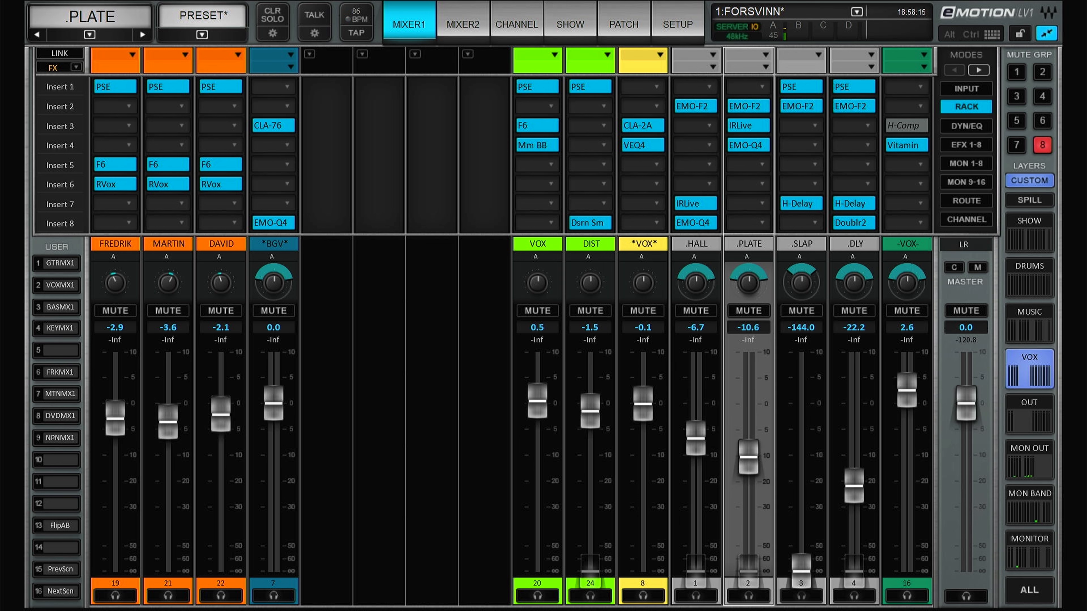
left_click(806, 387)
left_click(870, 393)
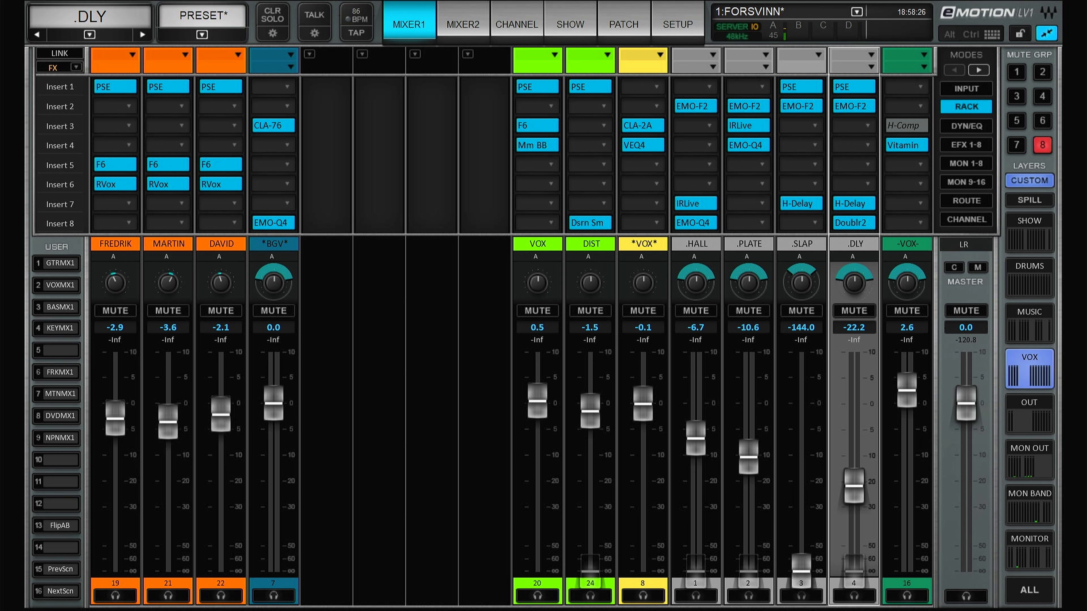
left_click(905, 485)
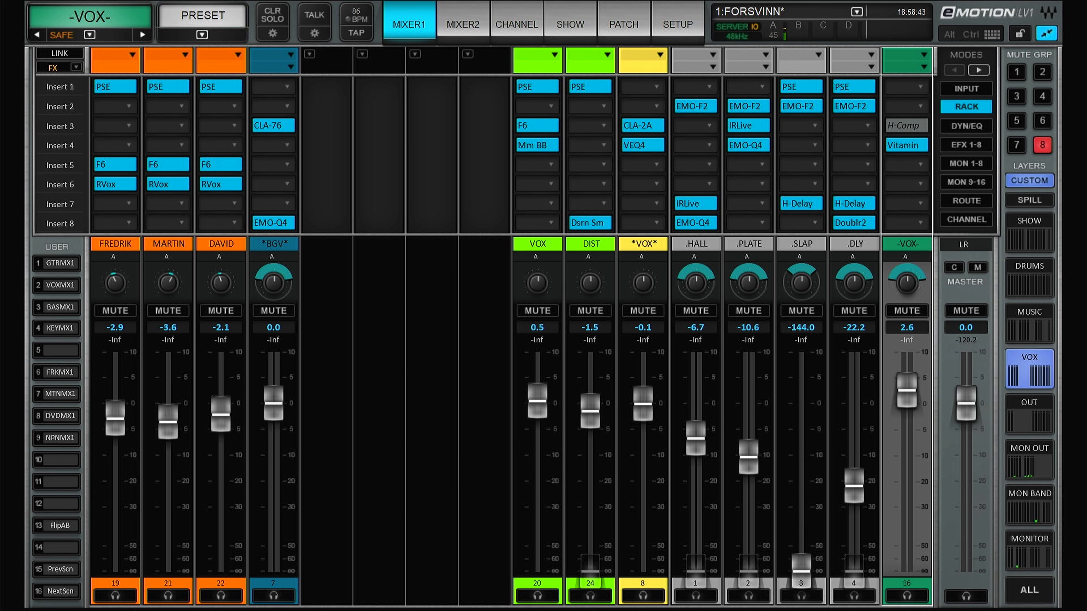
- Review the SHOW, MON BAND and MONITOR layers and open the OUT layer
left_click(1029, 233)
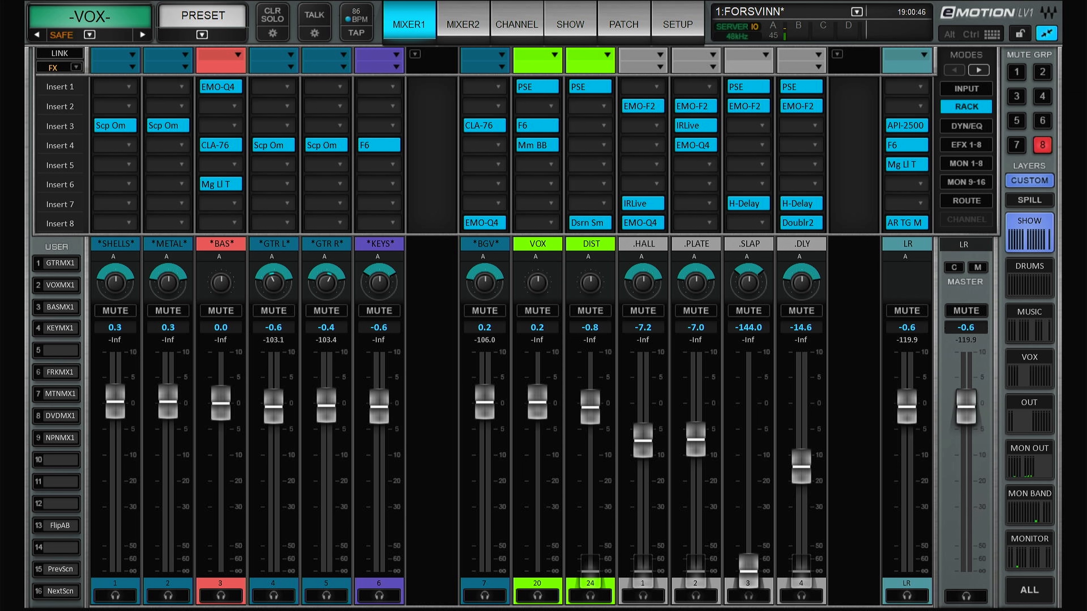
left_click(1029, 413)
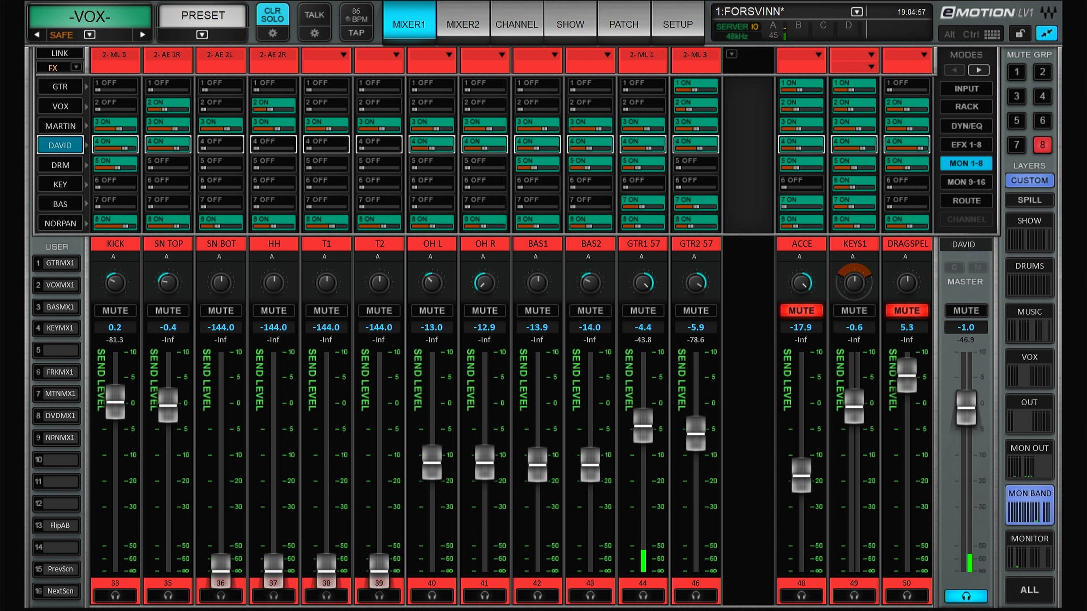
key("F6")
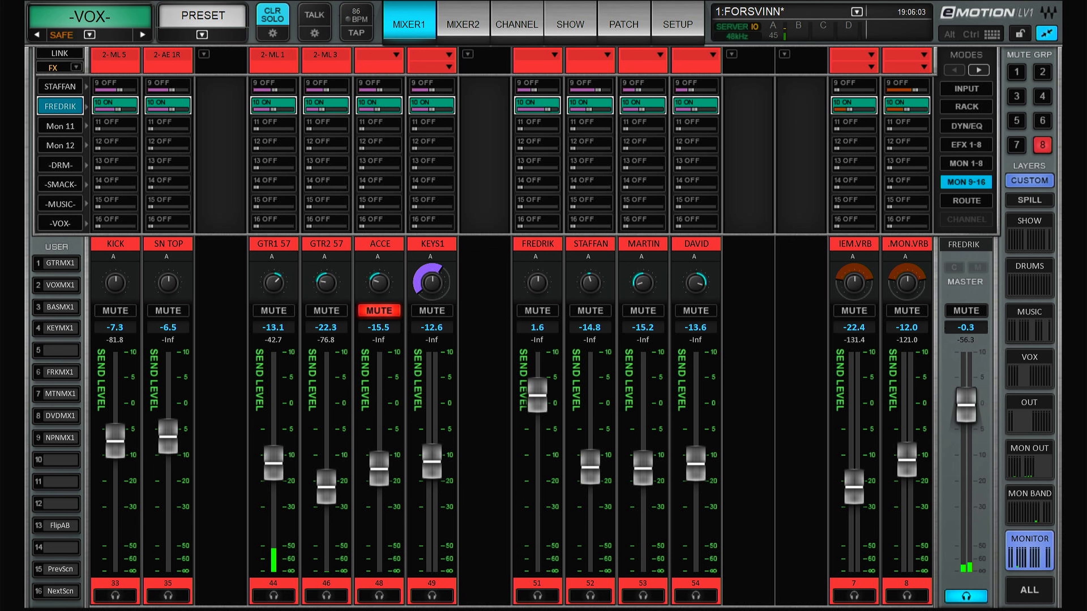
left_click(1029, 413)
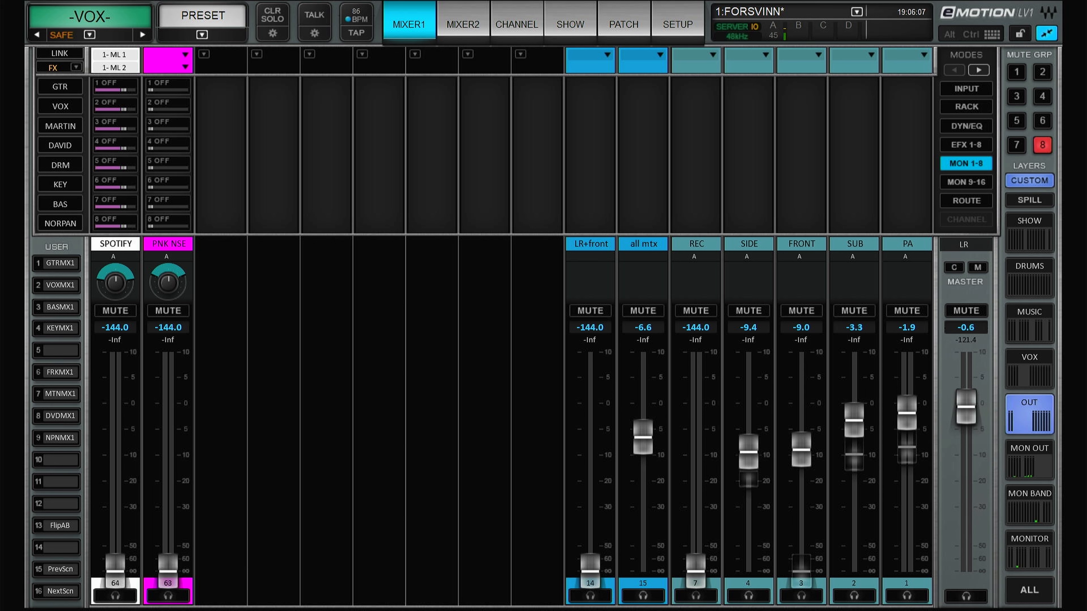
- Raise the SPOTIFY and PNK NSE faders briefly and pull both back down to -144.0
left_click_drag(115, 571, 116, 502)
left_click_drag(168, 571, 115, 571)
left_click_drag(168, 500, 168, 571)
- Adjust the output matrix faders, setting SIDE to -8.0, FRONT to -7.4, SUB to -3.1 and PA to -1.9
left_click_drag(801, 450, 800, 458)
left_click_drag(906, 413, 907, 431)
left_click_drag(854, 421, 854, 439)
mouse_move(749, 452)
left_mouse_down()
mouse_move(748, 467)
mouse_move(749, 448)
left_mouse_up()
left_click_drag(800, 458, 801, 438)
left_click_drag(854, 438, 854, 418)
left_click_drag(907, 432, 906, 427)
left_click_drag(748, 447, 748, 452)
left_click_drag(854, 418, 907, 420)
left_click_drag(854, 430, 854, 422)
left_click_drag(801, 452, 801, 443)
left_click_drag(748, 451, 748, 448)
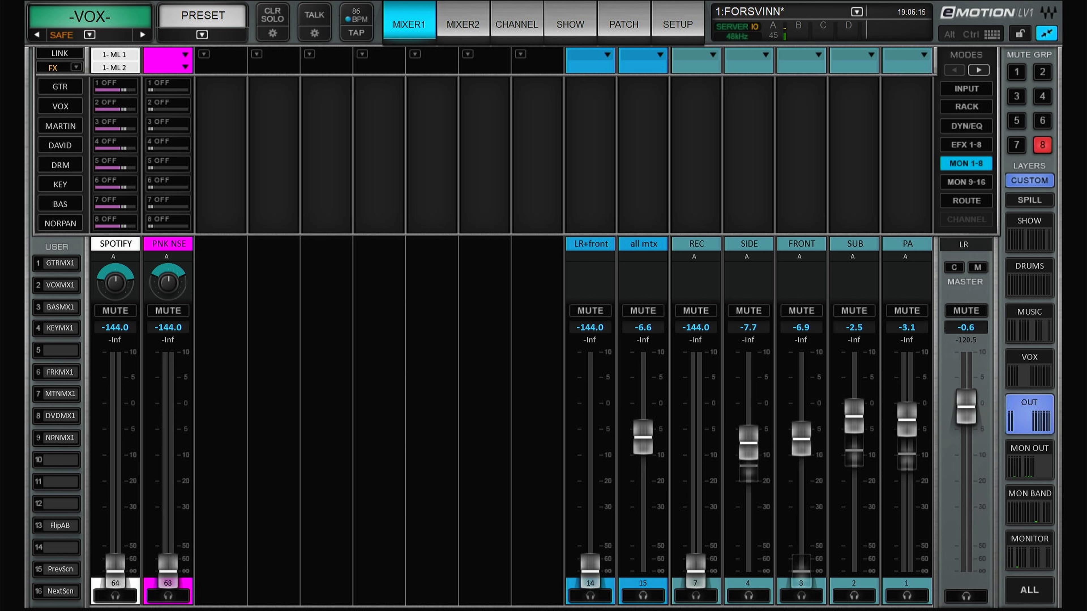
left_click_drag(906, 419, 854, 420)
left_click_drag(748, 447, 748, 445)
left_click_drag(801, 443, 801, 441)
left_click_drag(854, 421, 854, 420)
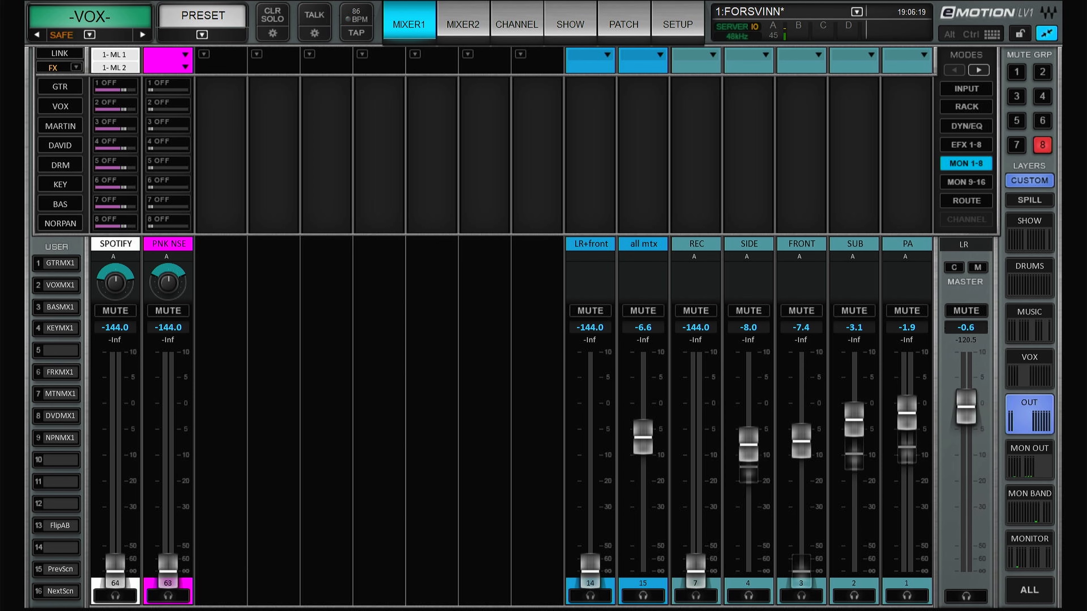
- Look through the DRUMS, MUSIC, VOX, MONITOR and SHOW layers, toggling the ACC channel's mute on the MUSIC layer
left_click(1029, 277)
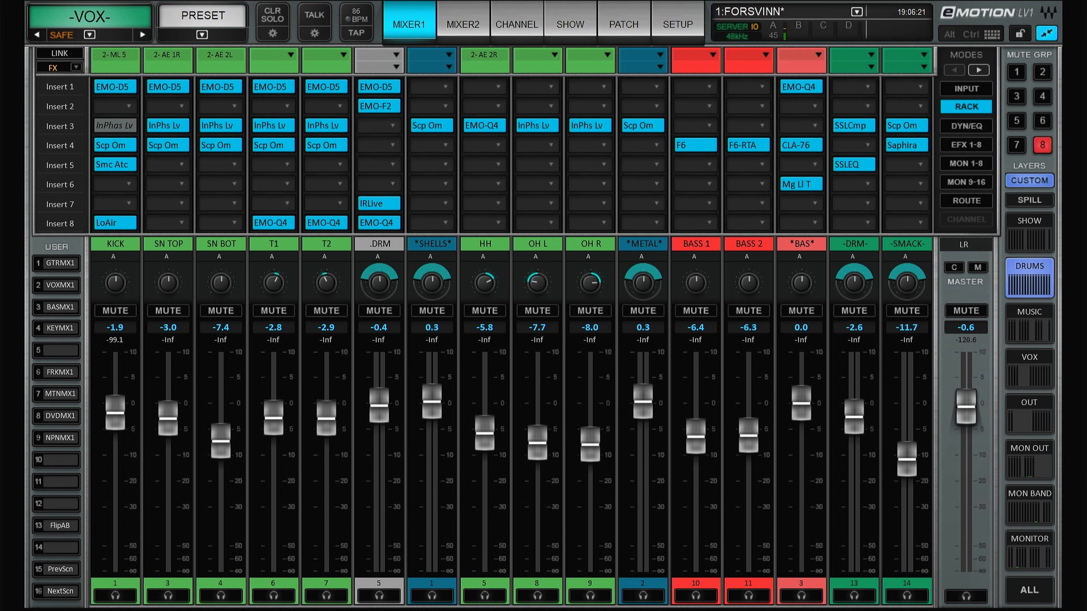
left_click(431, 310)
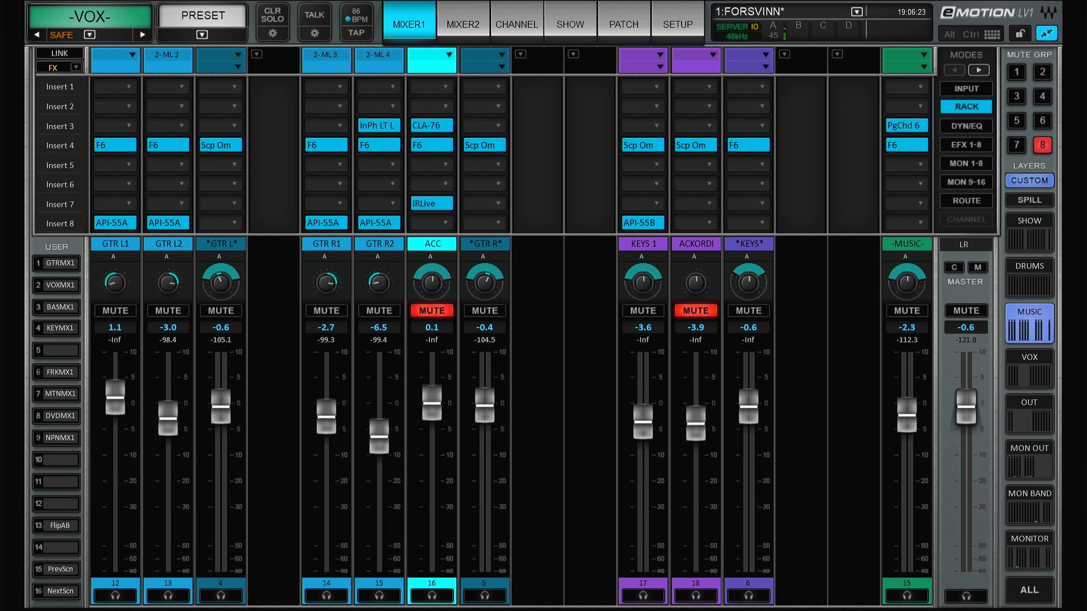
left_click(432, 310)
left_click(1029, 368)
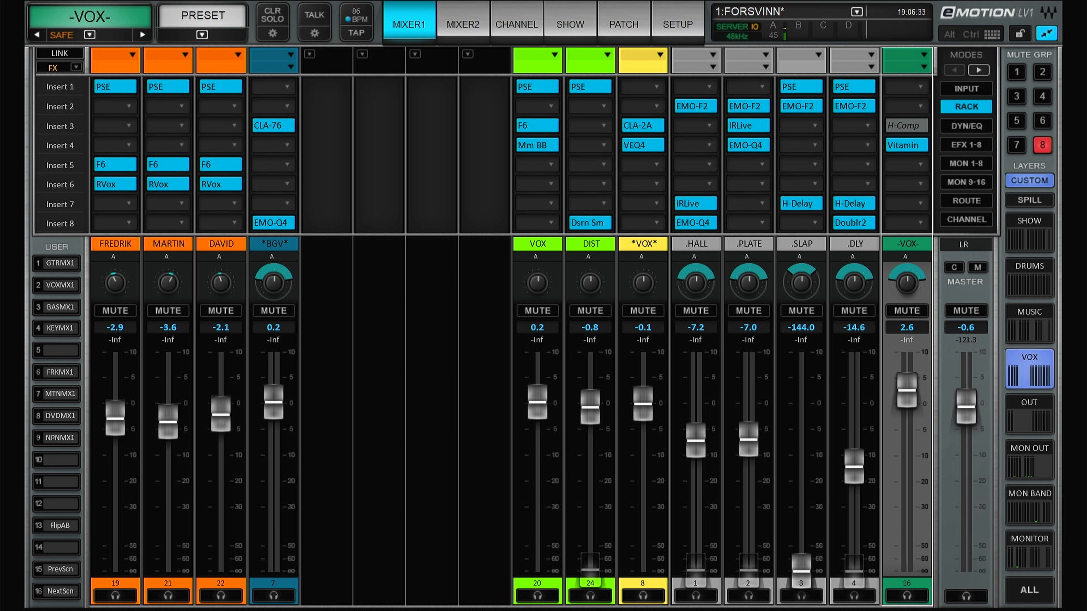
left_click(1029, 550)
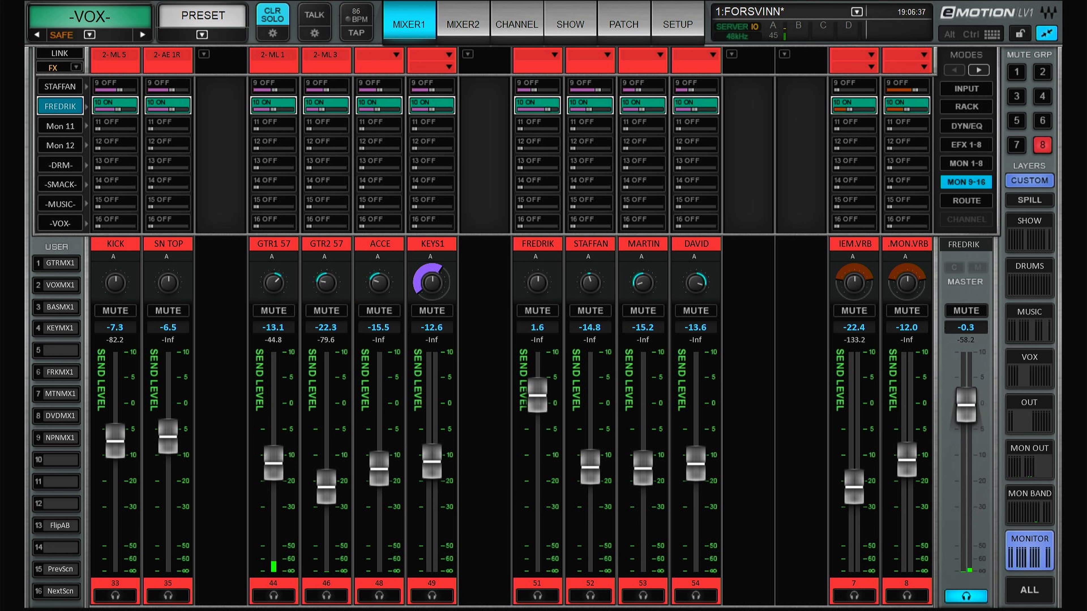
left_click(1029, 231)
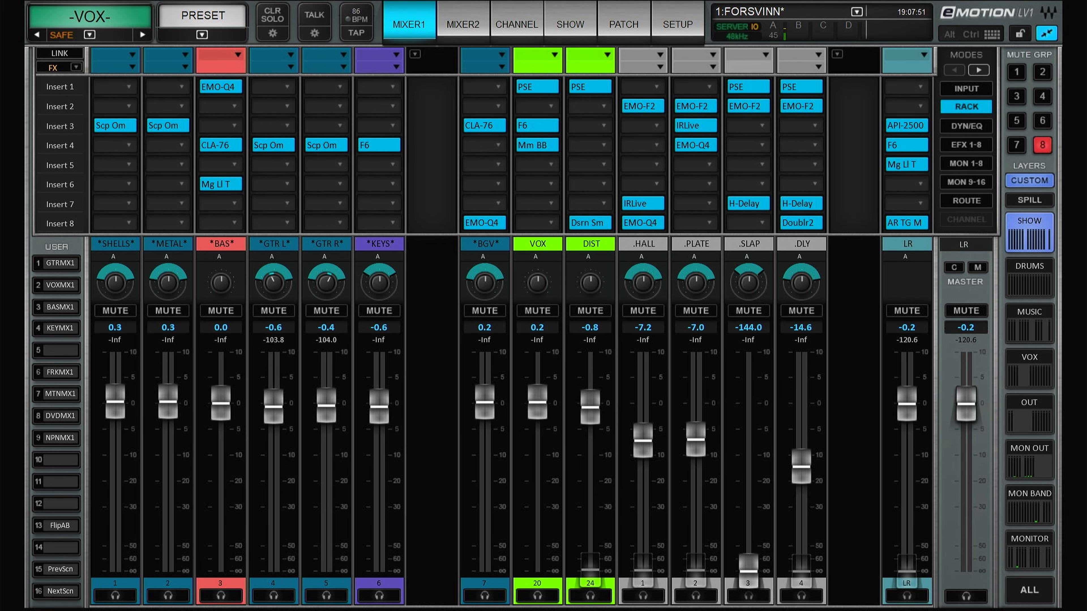
- Show the second mixer and look through its custom pages Page-1, Page-2 and Page-3
left_click(462, 24)
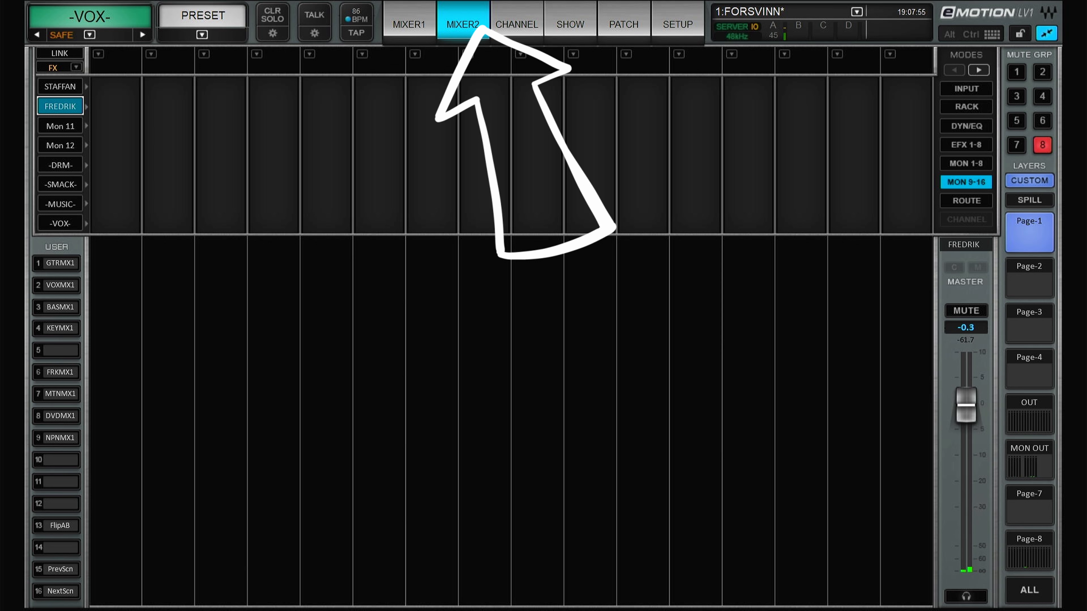
left_click(1029, 278)
left_click(1029, 323)
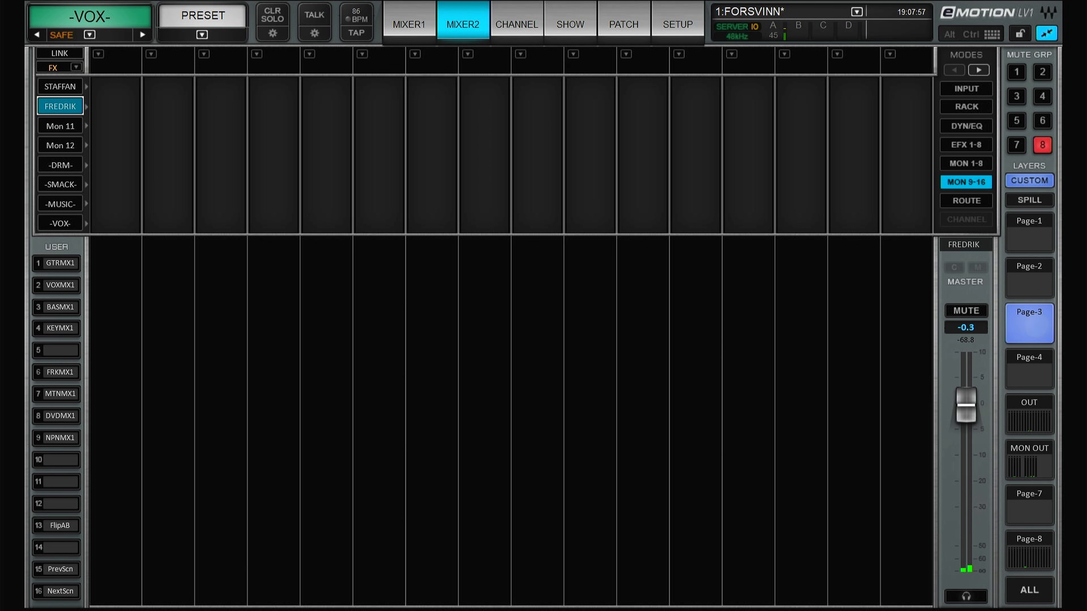
left_click(1029, 231)
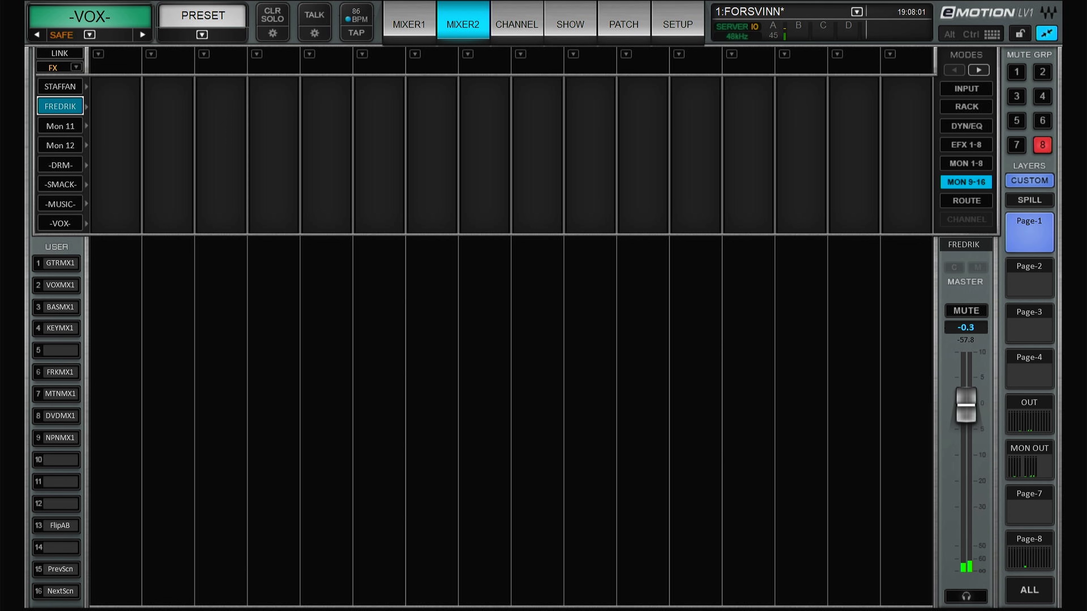
- Display the second mixer's factory layer CH 1-16 and return to the custom layers
left_click(1029, 181)
left_click(1029, 231)
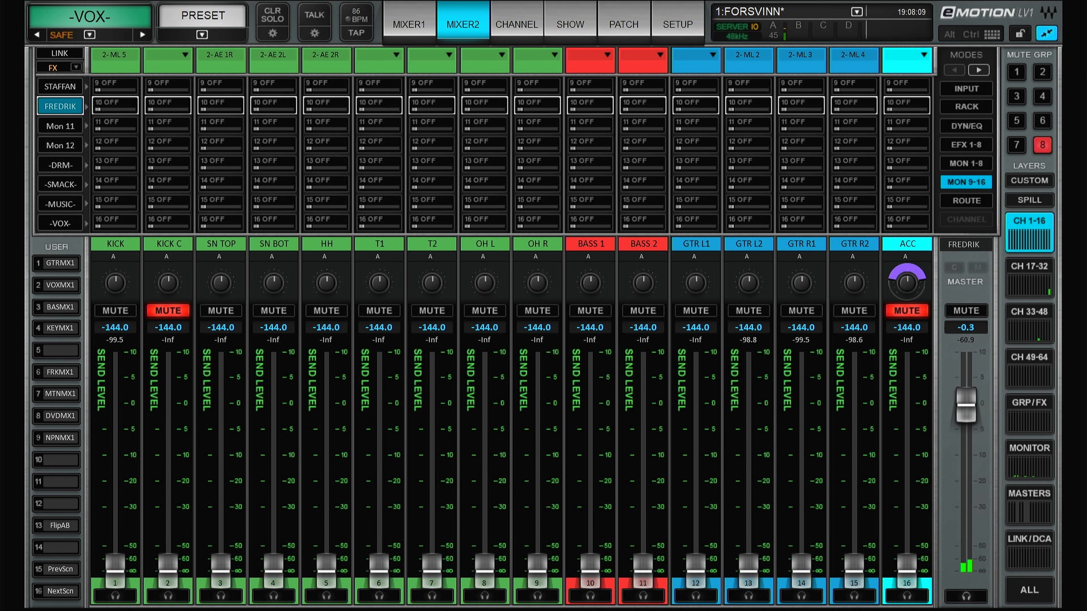
left_click(1028, 180)
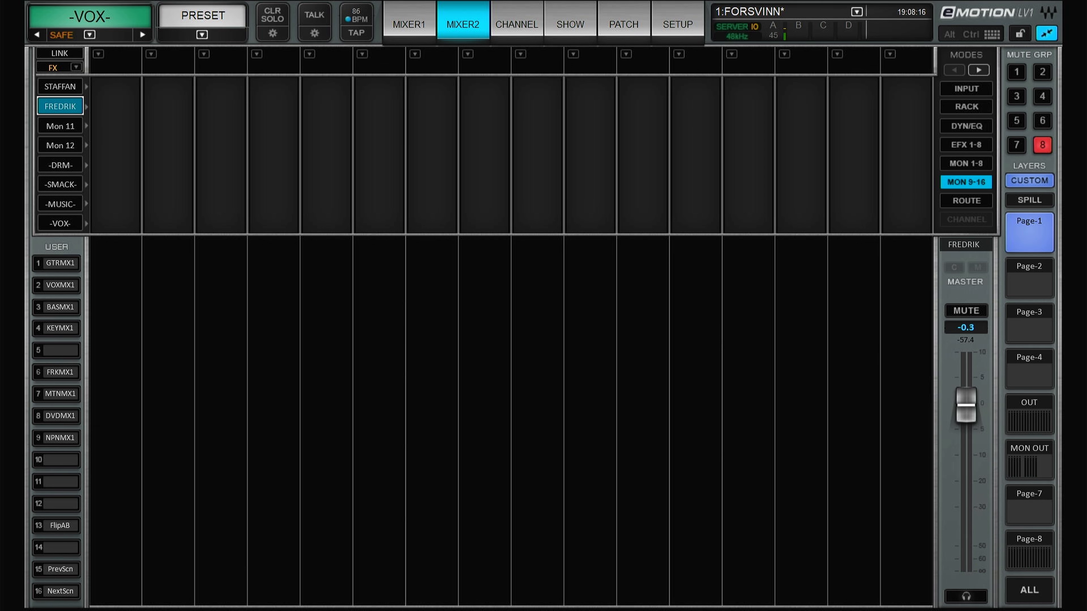
- Clear all strip slots from the second mixer's MON OUT custom page
left_click(1029, 459)
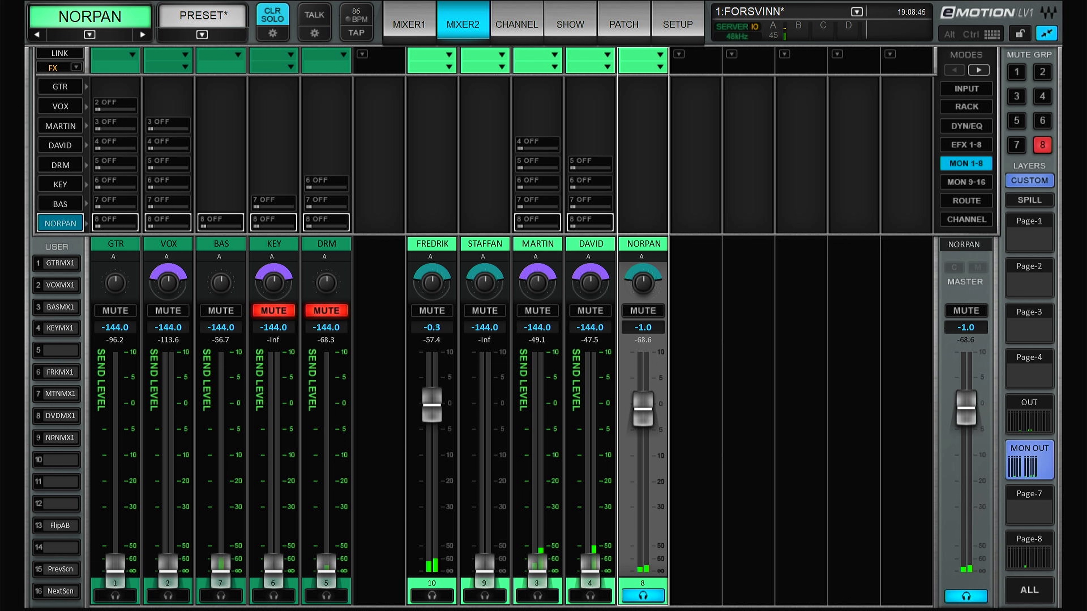
right_click(752, 109)
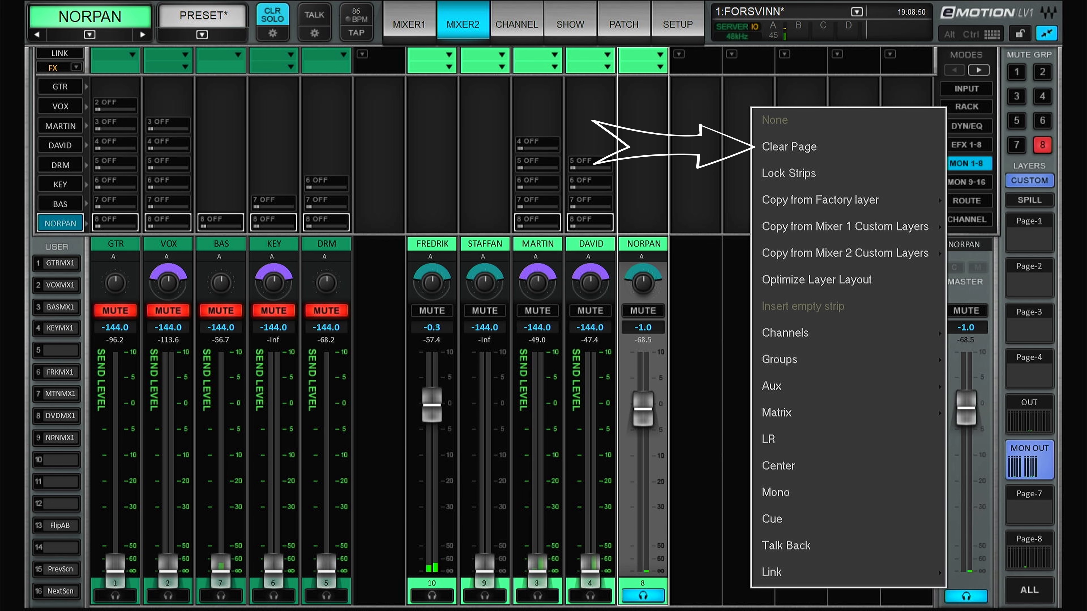
left_click(789, 147)
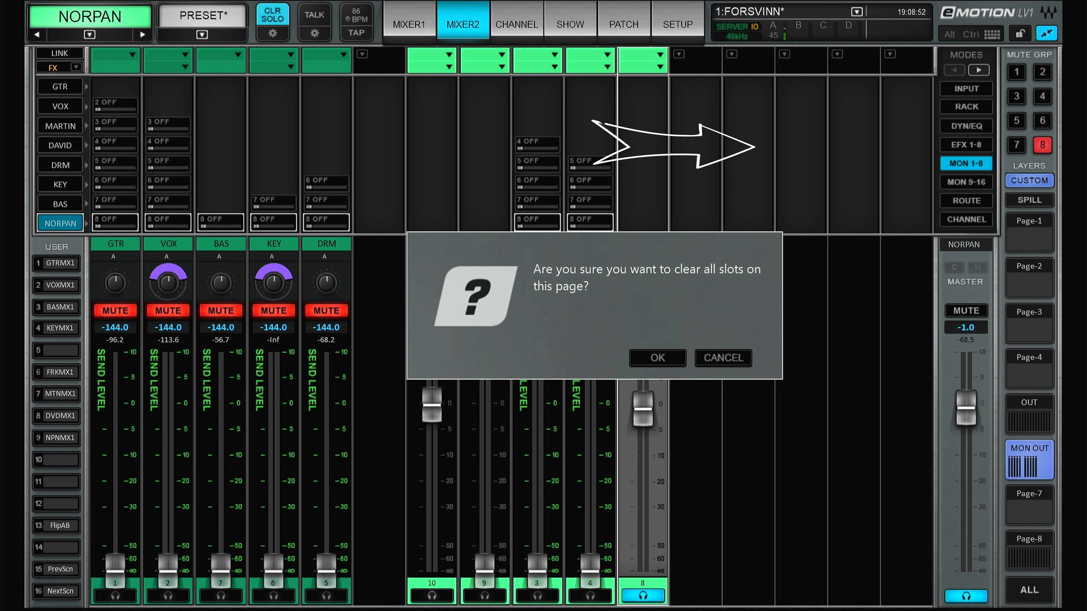
left_click(658, 358)
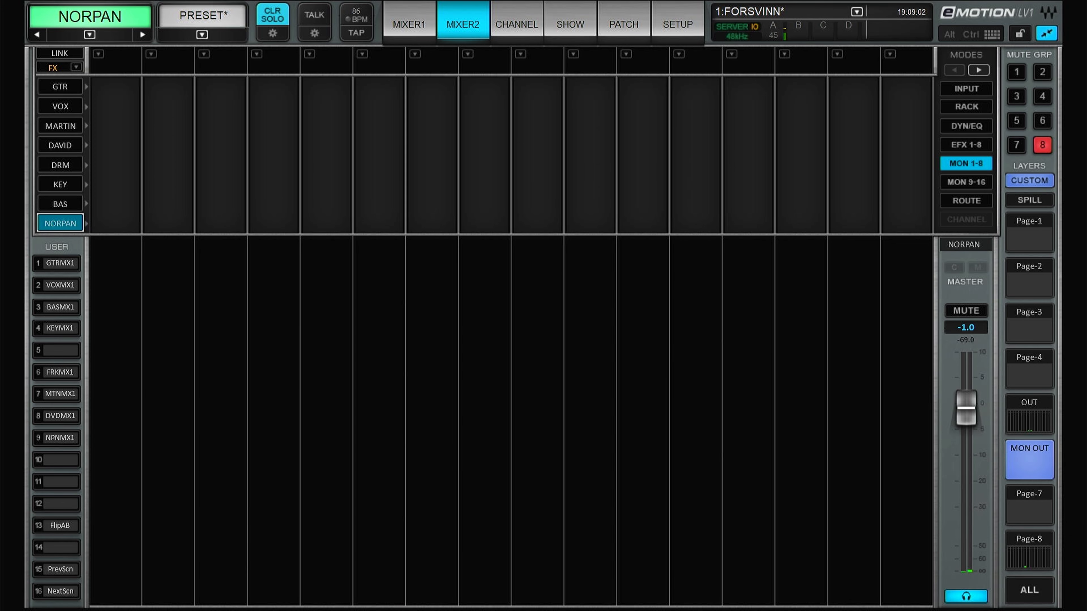
- Browse the Channels, Groups, Aux and Matrix assignment options and assign LR to the first slot of the MON OUT page
right_click(125, 301)
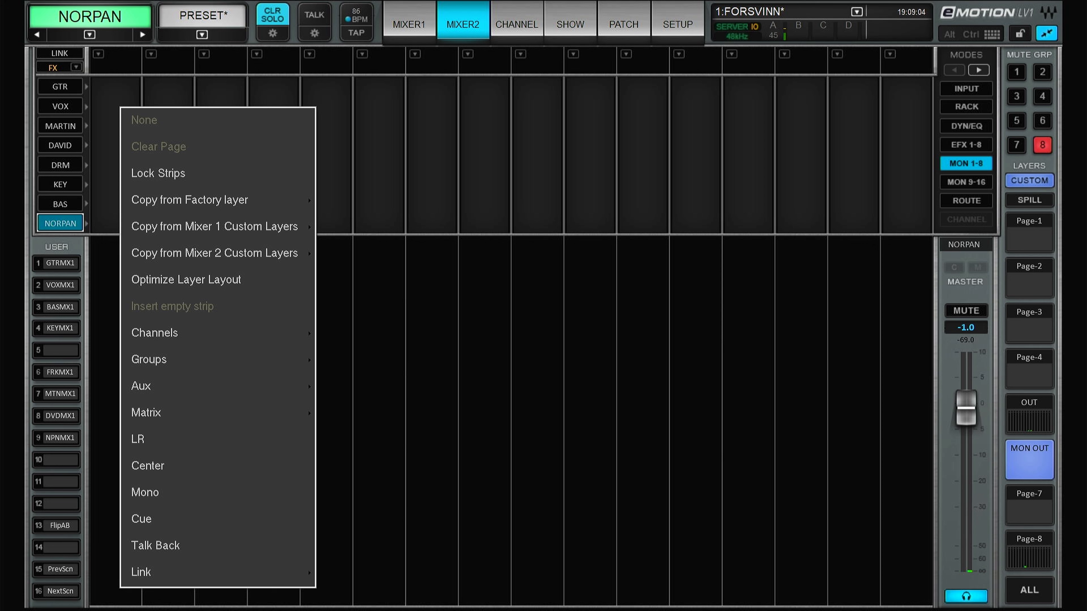
left_click(169, 342)
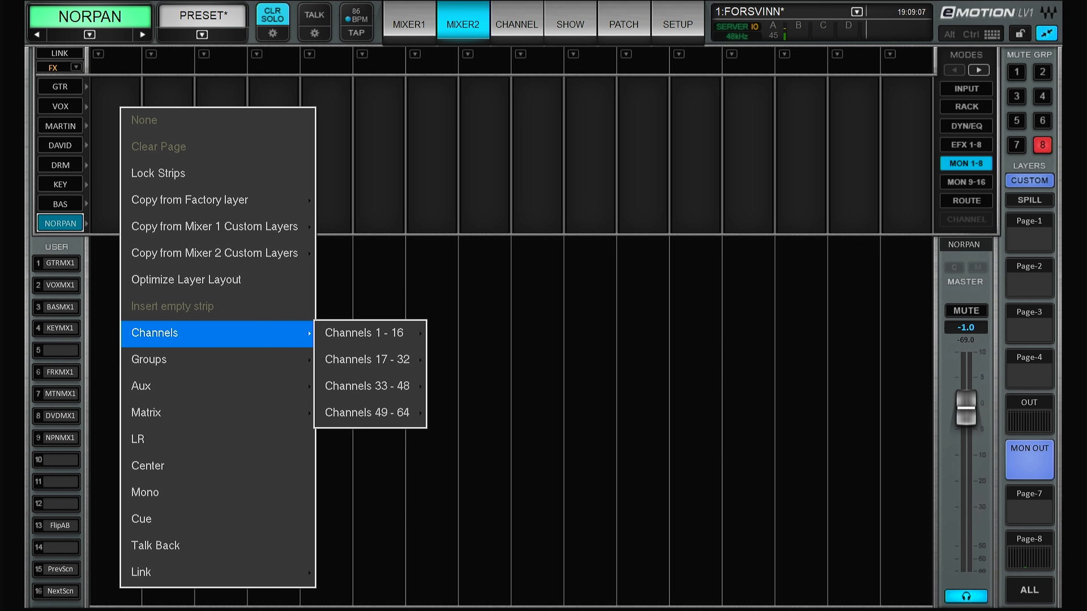
left_click(213, 359)
left_click(231, 386)
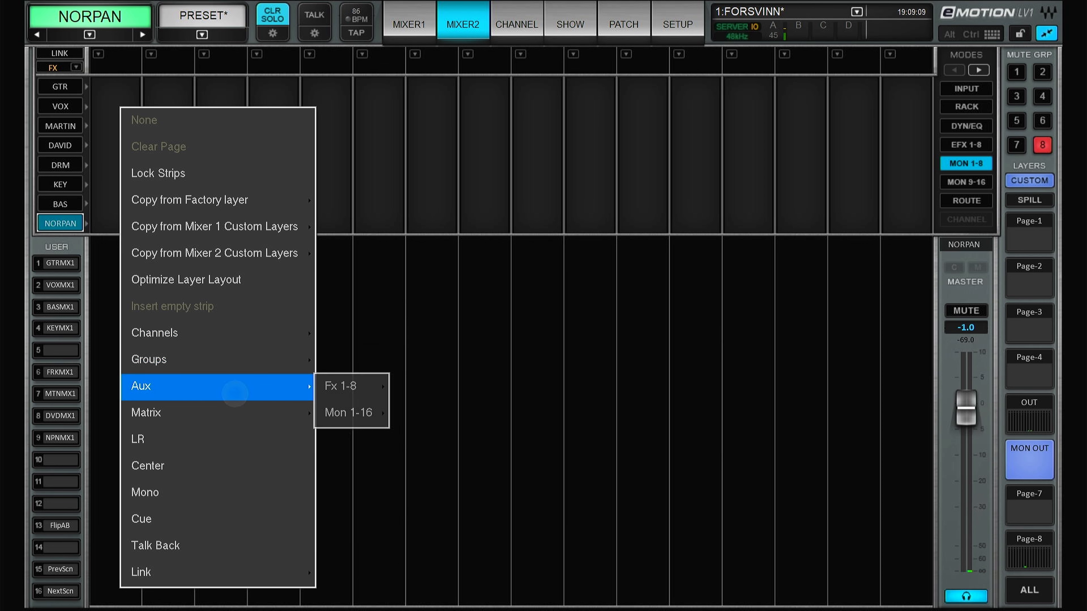
left_click(236, 413)
left_click(141, 439)
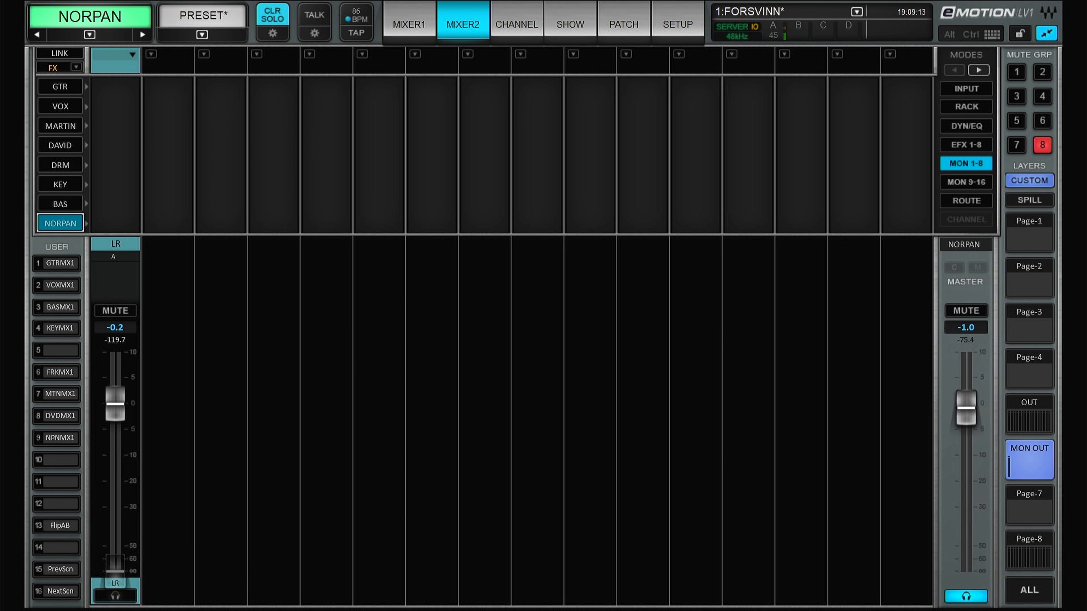
- Assign the channel 21 vocal strip from Channels 17 - 32 to the third slot of the MON OUT page
right_click(224, 108)
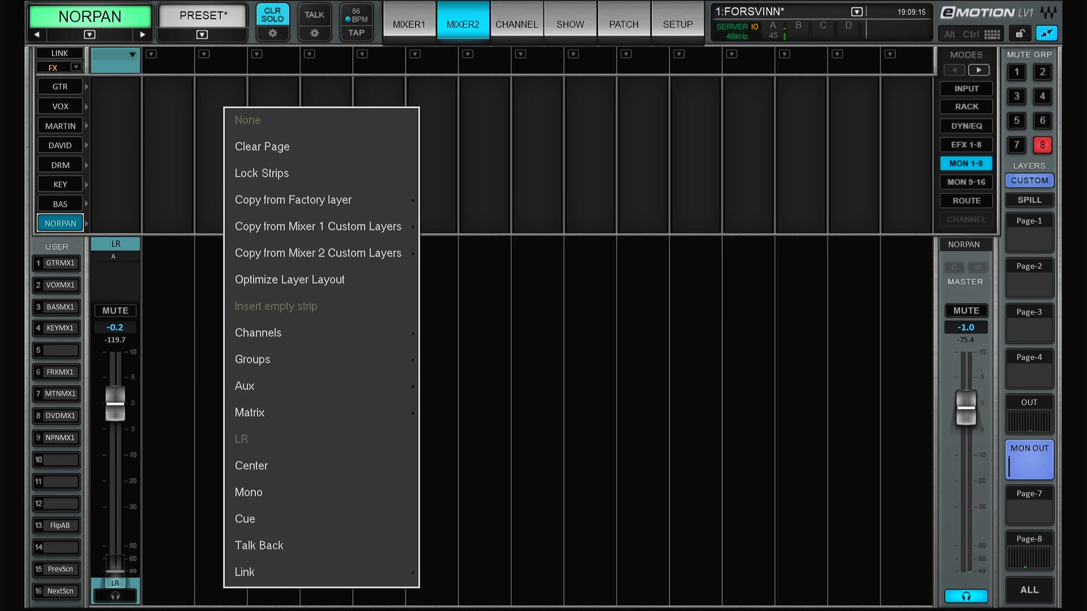
left_click(244, 572)
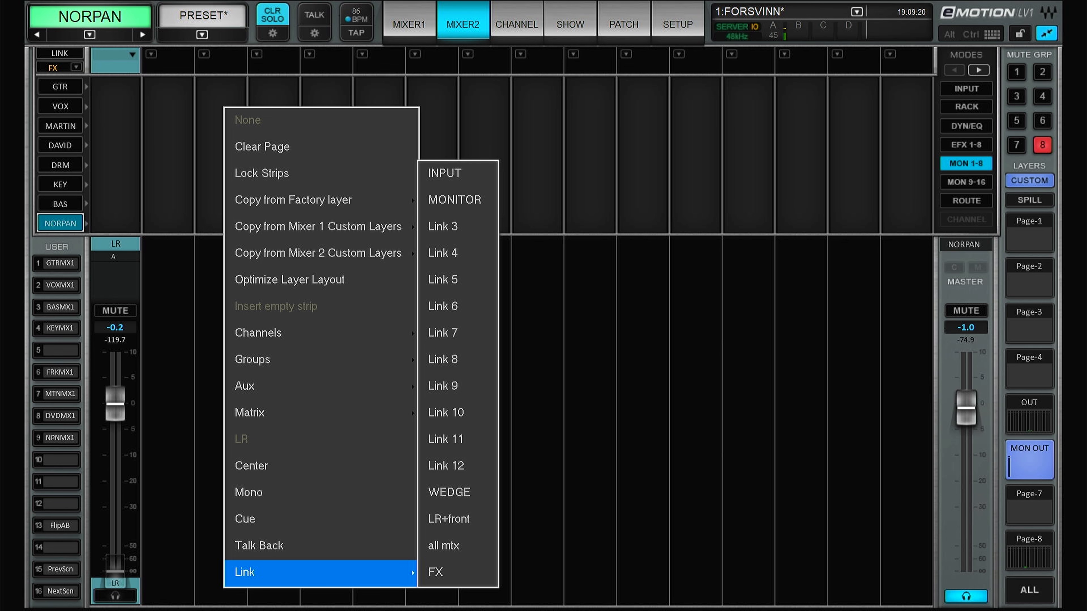
left_click(283, 333)
left_click(470, 359)
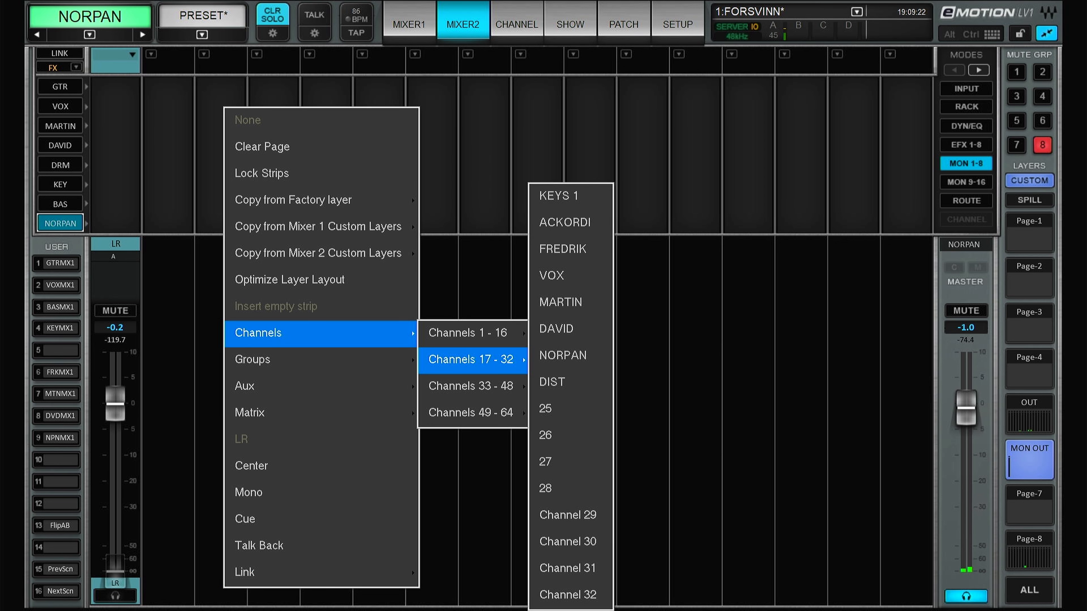
left_click(565, 303)
- Assign the KICK channel from Channels 1 - 16 to the fourth slot of the MON OUT page
left_click(257, 55)
left_click(302, 333)
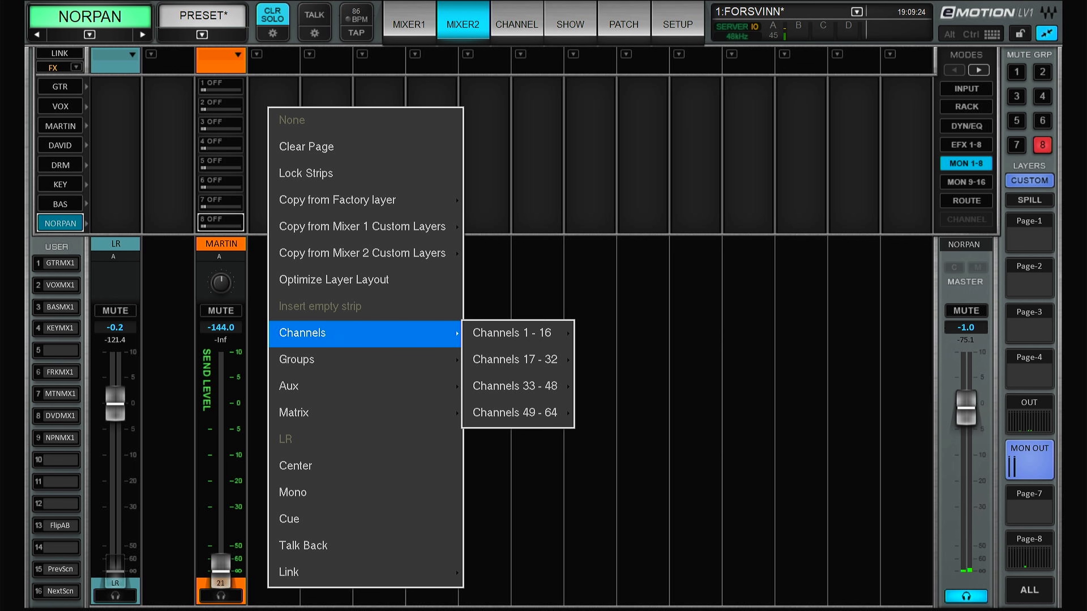
left_click(515, 336)
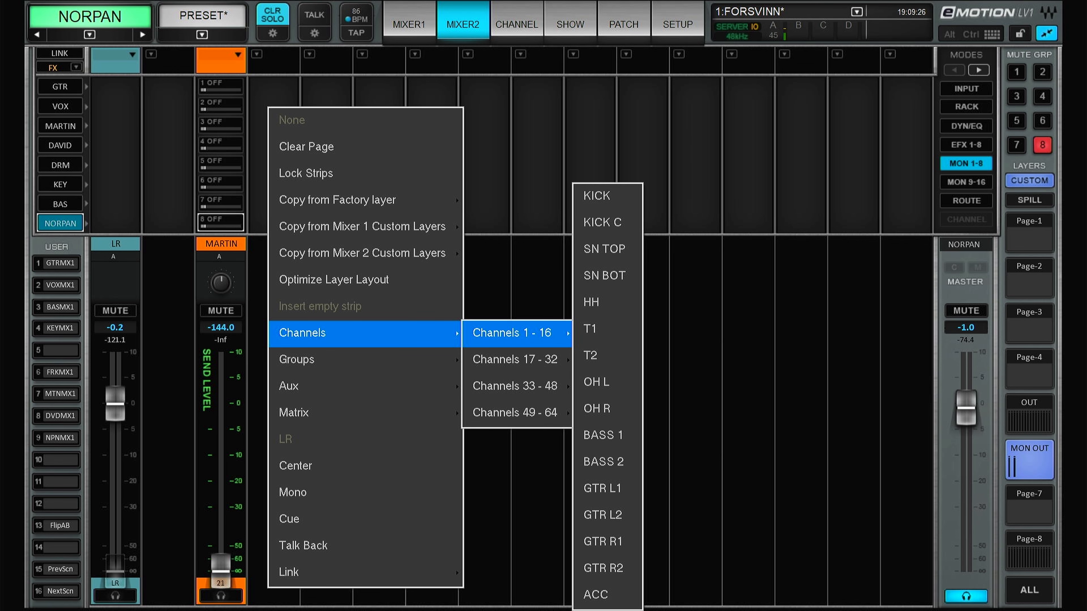
left_click(596, 195)
left_click(309, 54)
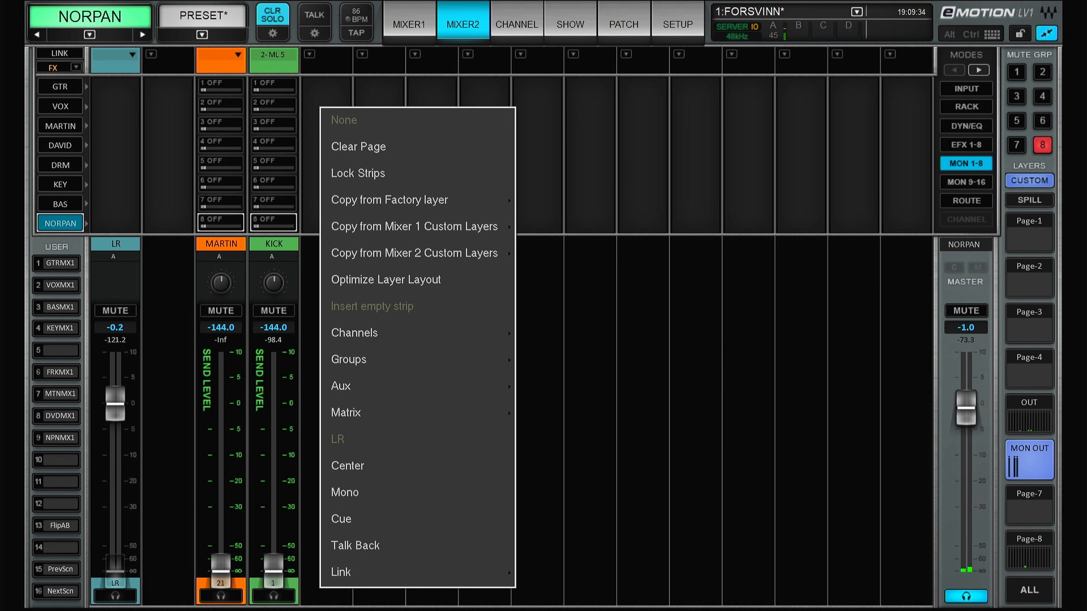
left_click(355, 333)
left_click(564, 333)
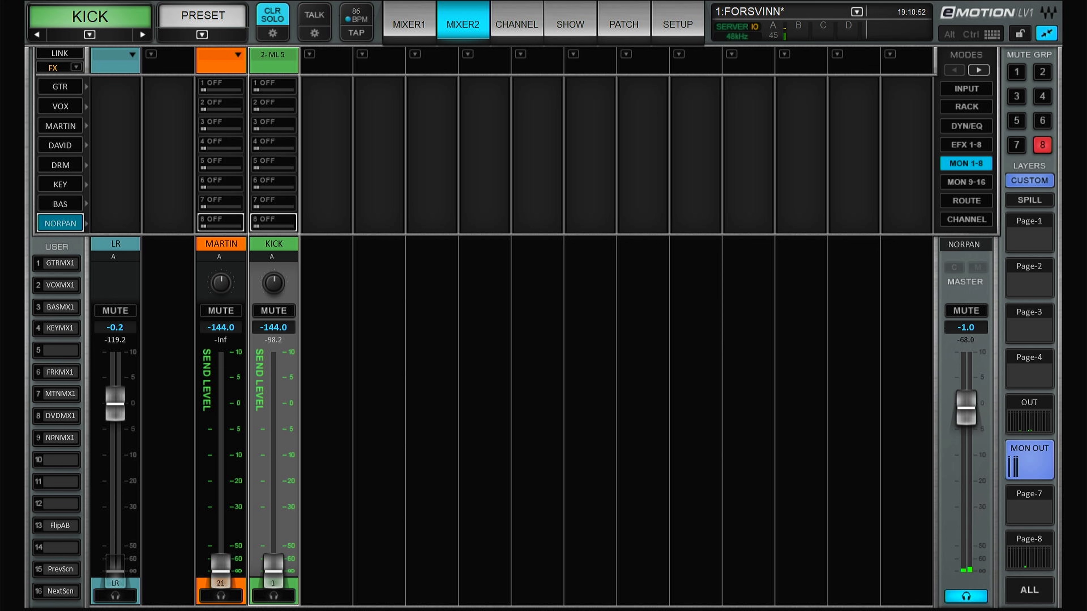
- Copy the SHOW layer from the Mixer 1 custom layers onto the second mixer's MON OUT page
right_click(433, 352)
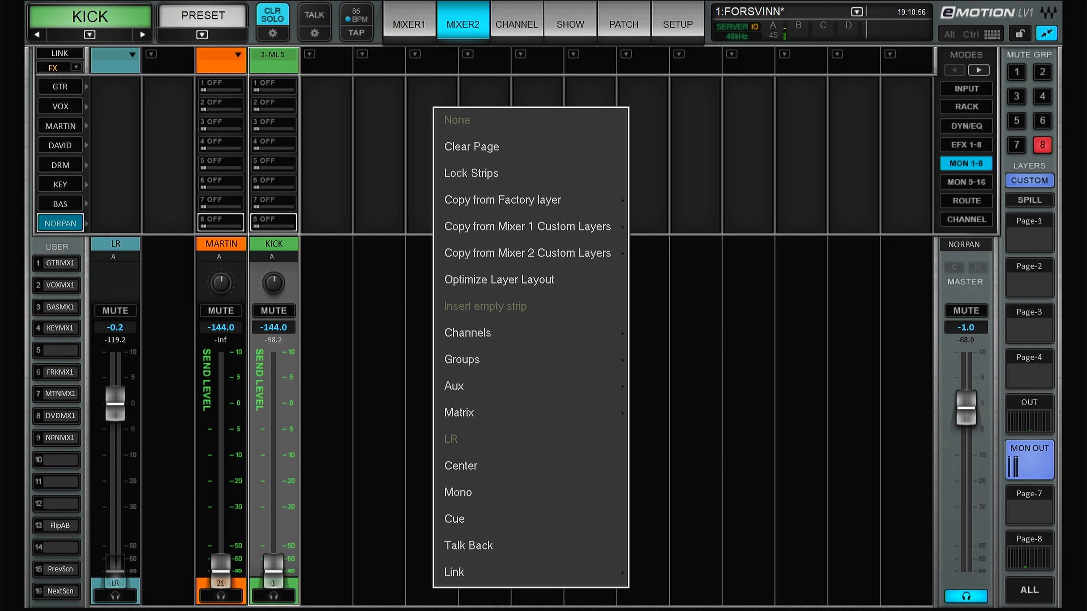
left_click(515, 224)
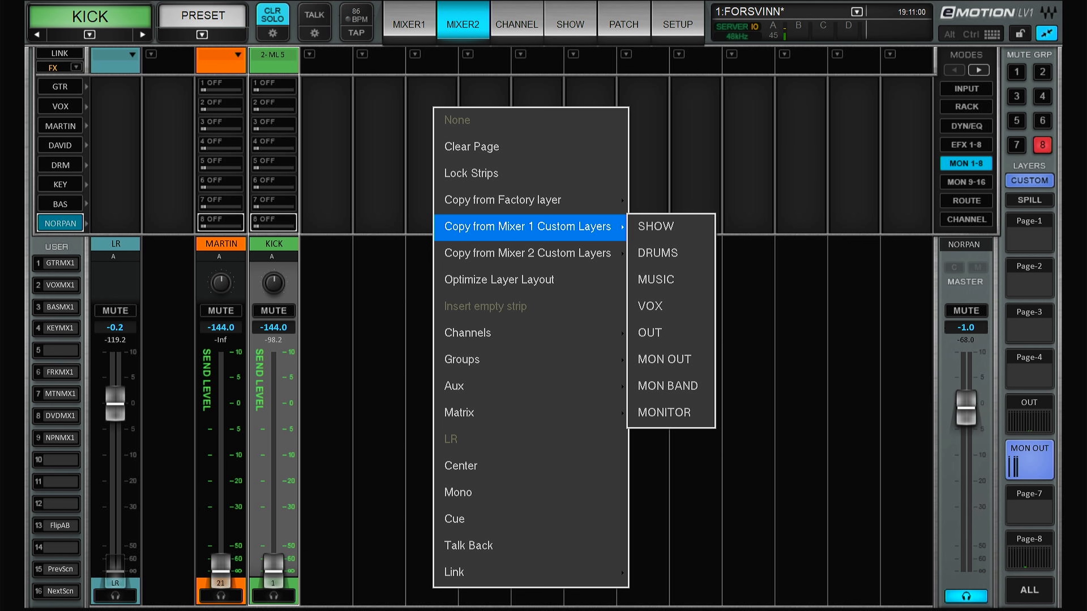
left_click(655, 226)
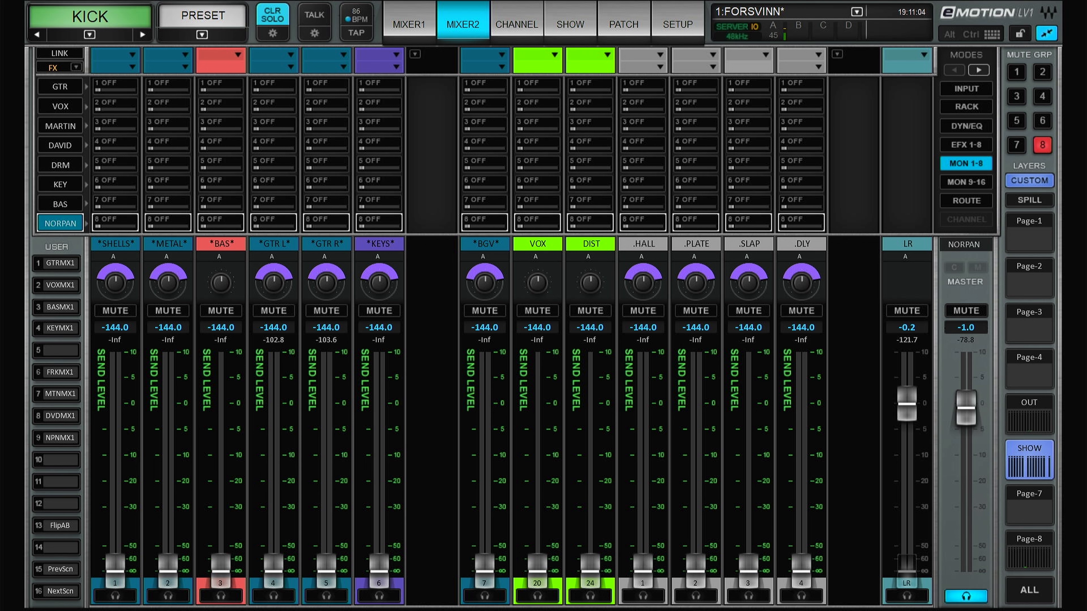
- Copy the VOX layer from the Mixer 1 custom layers onto the empty Page-3 of the second mixer
left_click(60, 223)
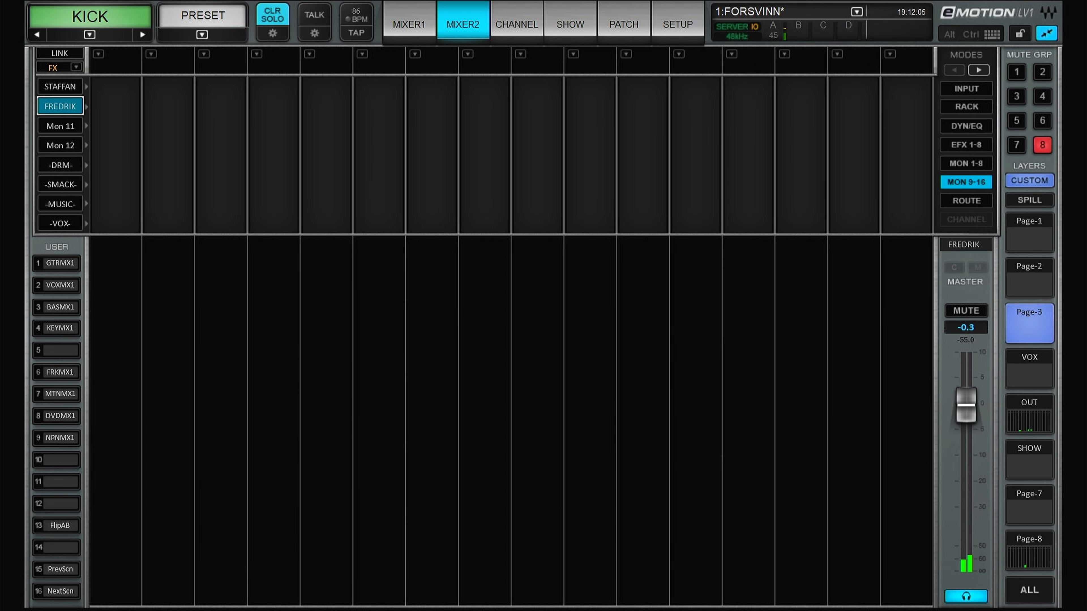
left_click(598, 331)
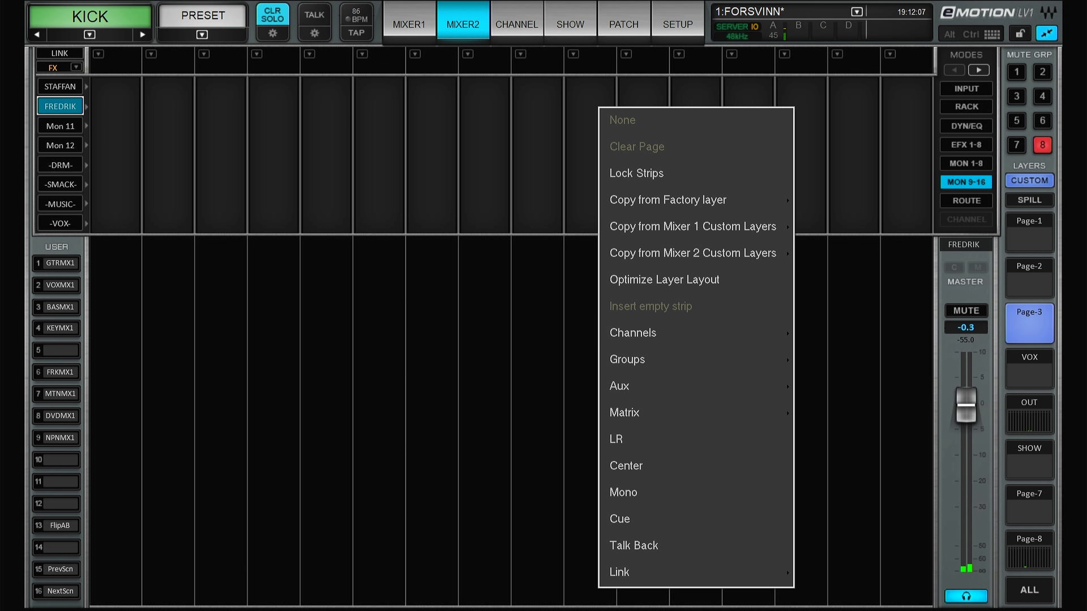
left_click(692, 226)
left_click(830, 306)
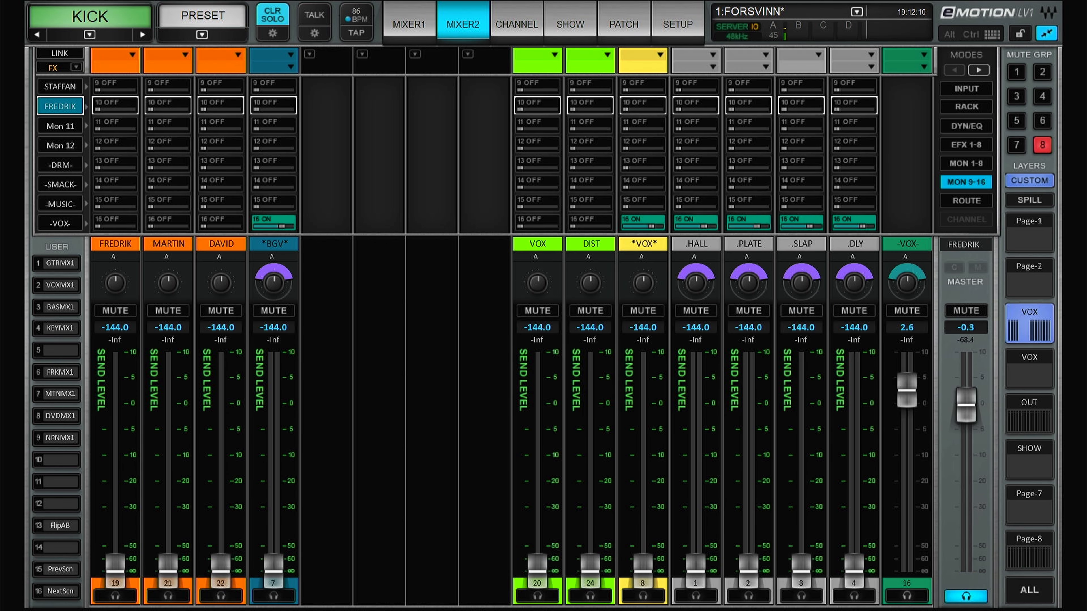
- Leave the active monitor's send view and optimize the VOX page's layer layout to close the gap between strips
left_click(60, 107)
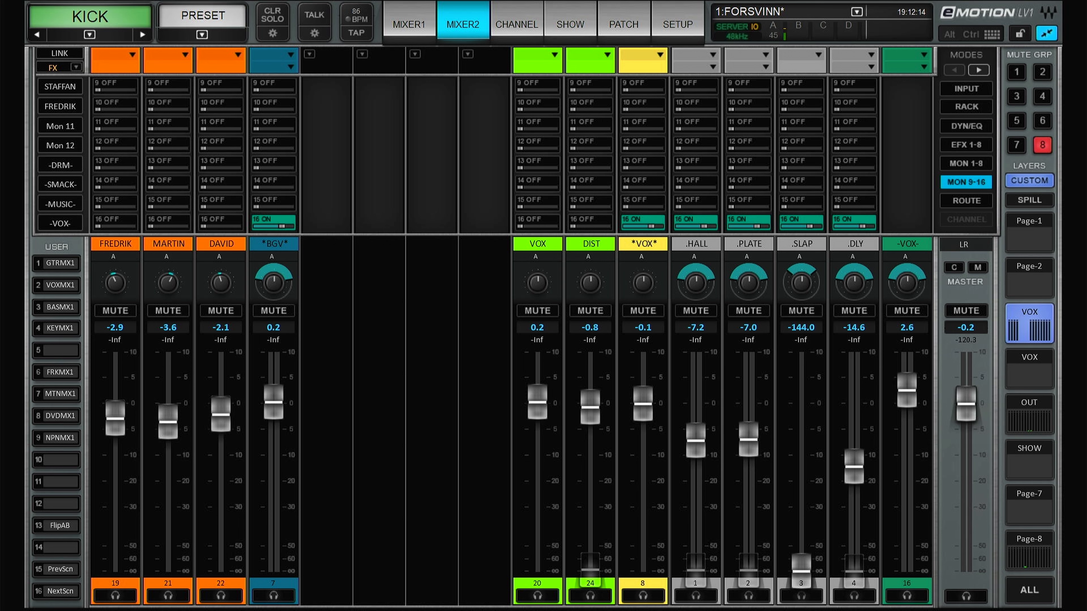
left_click(432, 302)
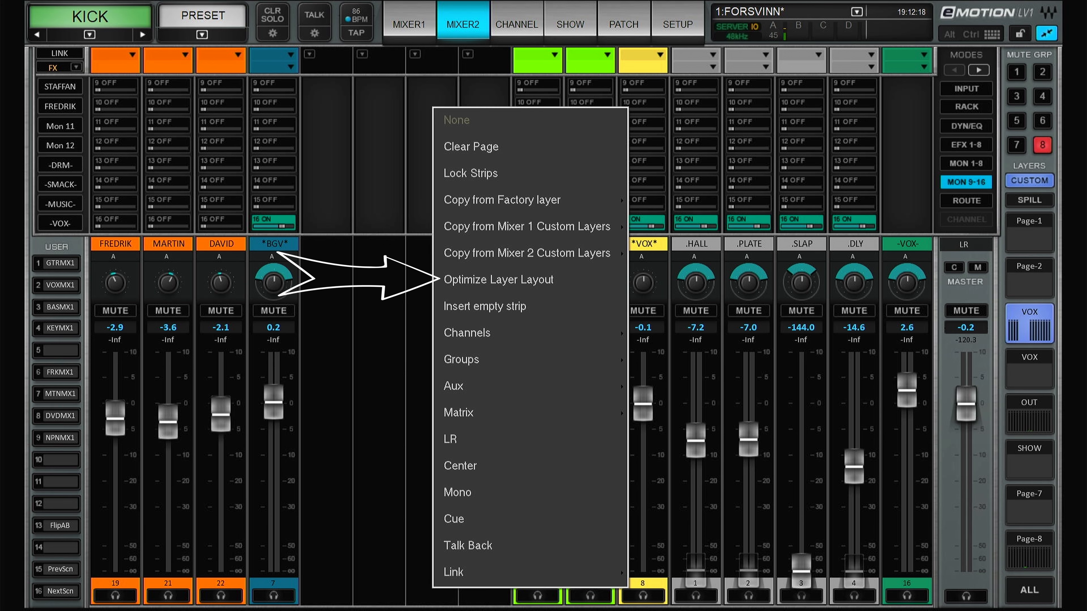
left_click(498, 280)
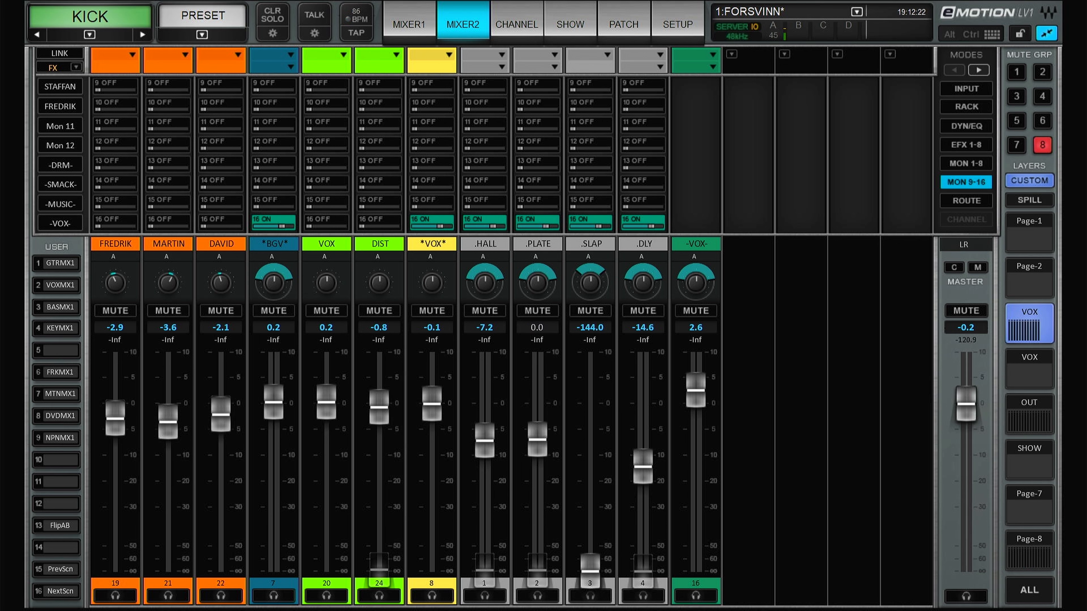
- Replace the VOX page's strips with a copy of the DRUMS layer from the Mixer 1 custom layers
left_click(696, 244)
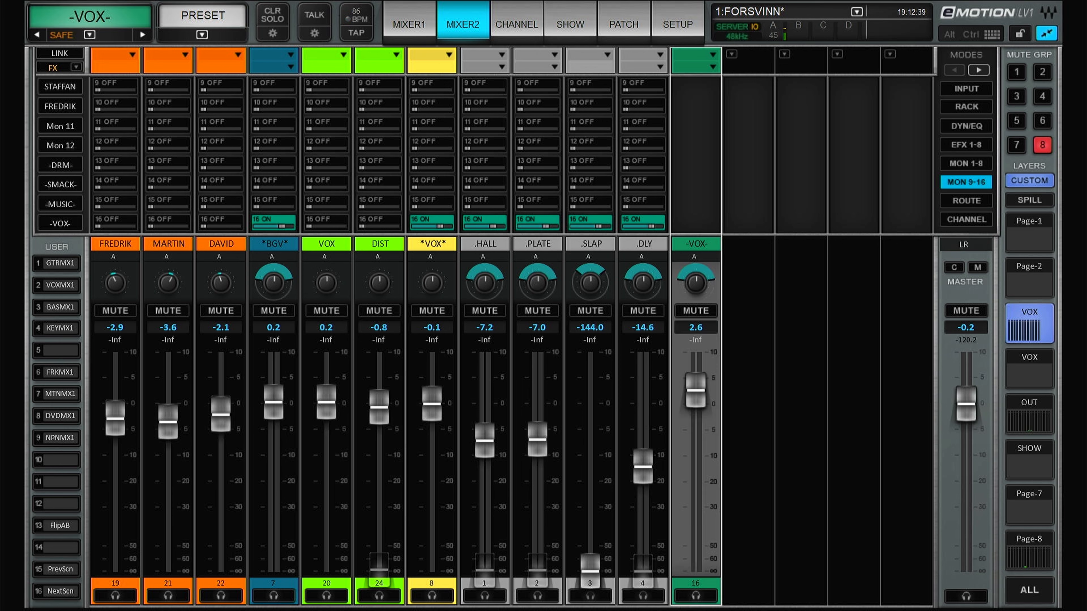
left_click(798, 321)
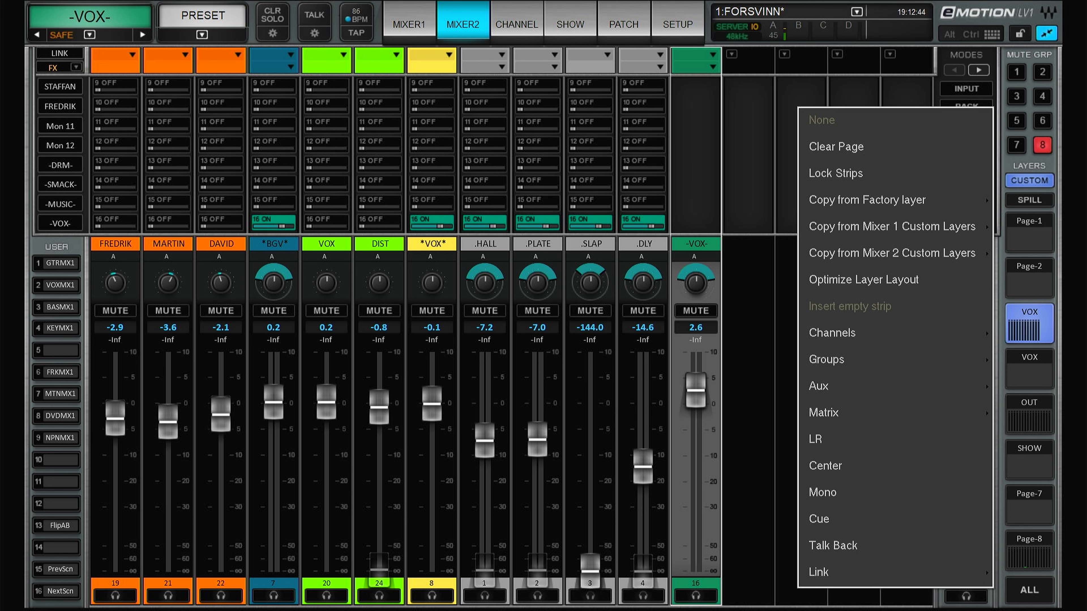
mouse_move(892, 226)
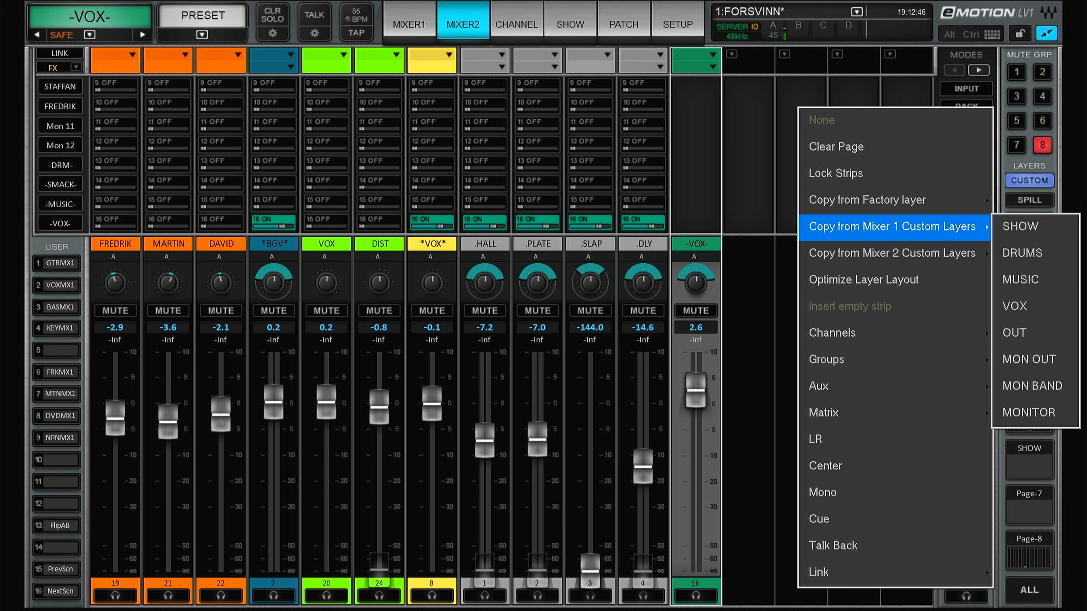
left_click(1022, 253)
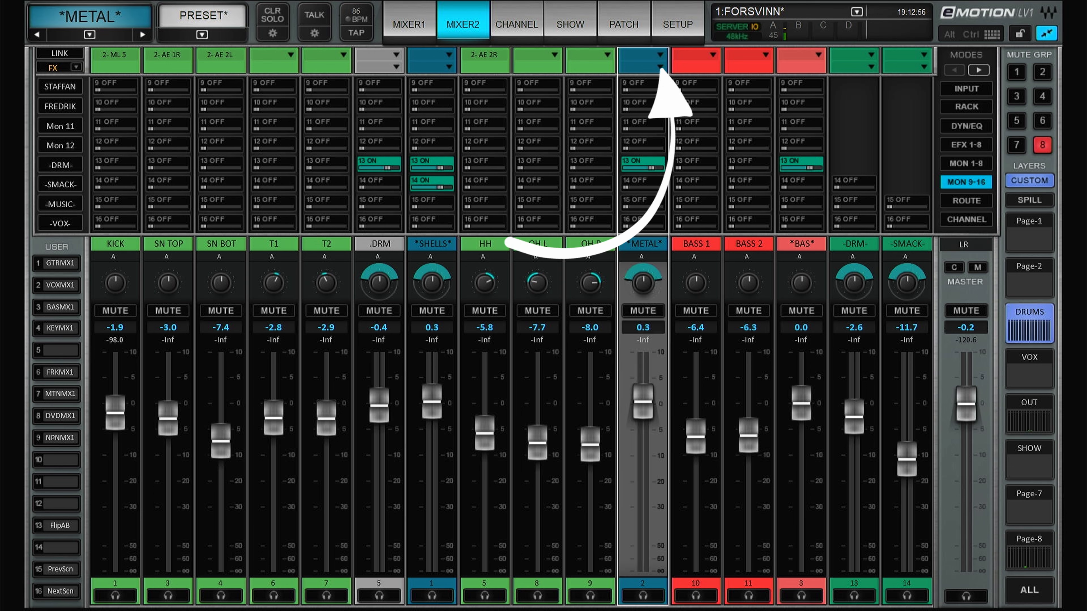
- Open the Custom Layout options for the *METAL* strip on the DRUMS page
left_click(661, 66)
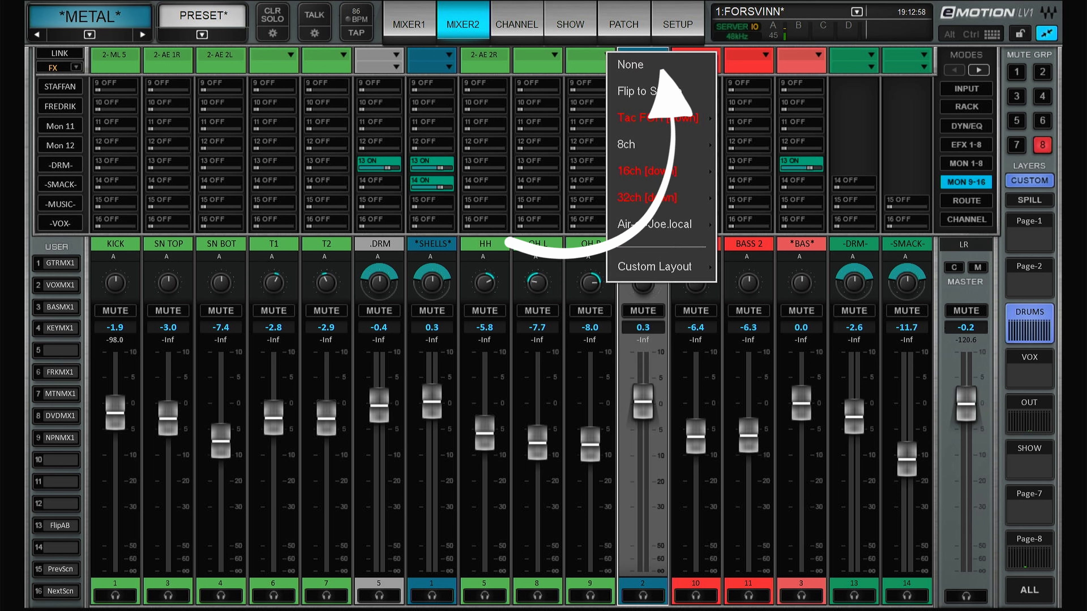
left_click(654, 266)
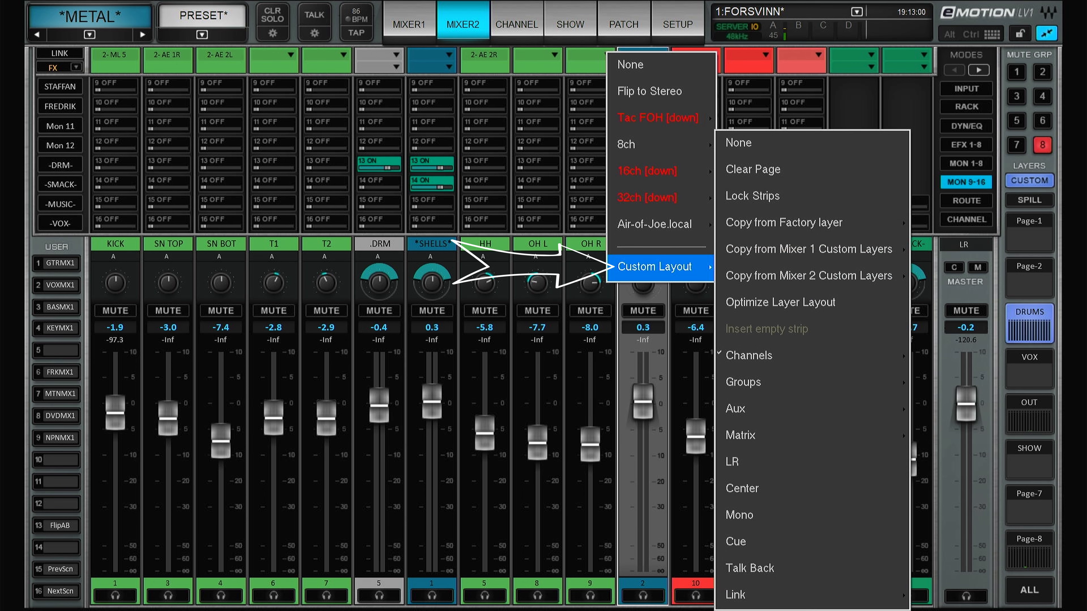